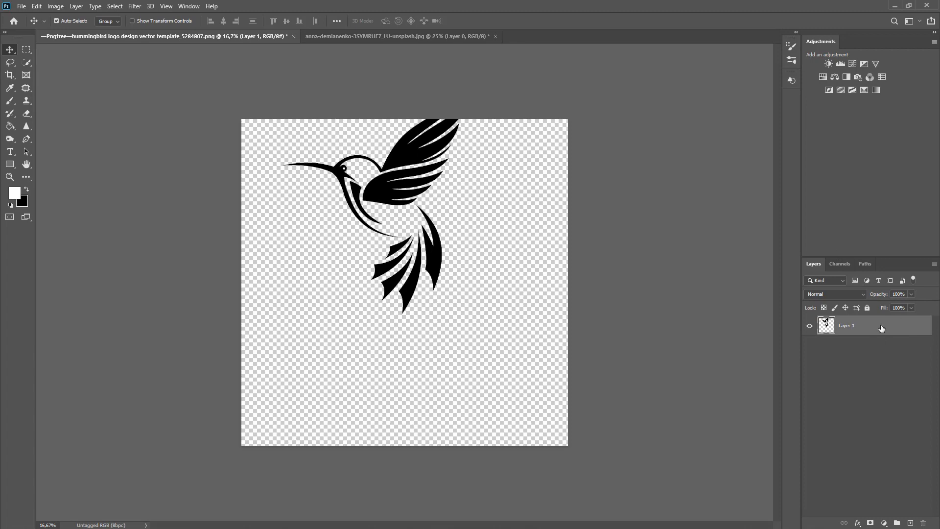
Step: Copy the hummingbird artwork and paste it as a new layer into the photo of the woman
key("ctrl")
left_click(343, 39)
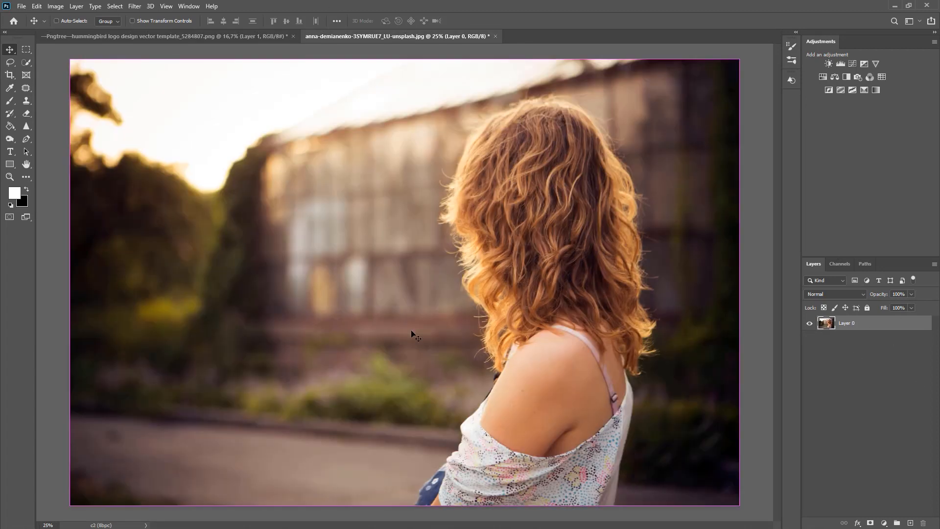
key("ctrl+v")
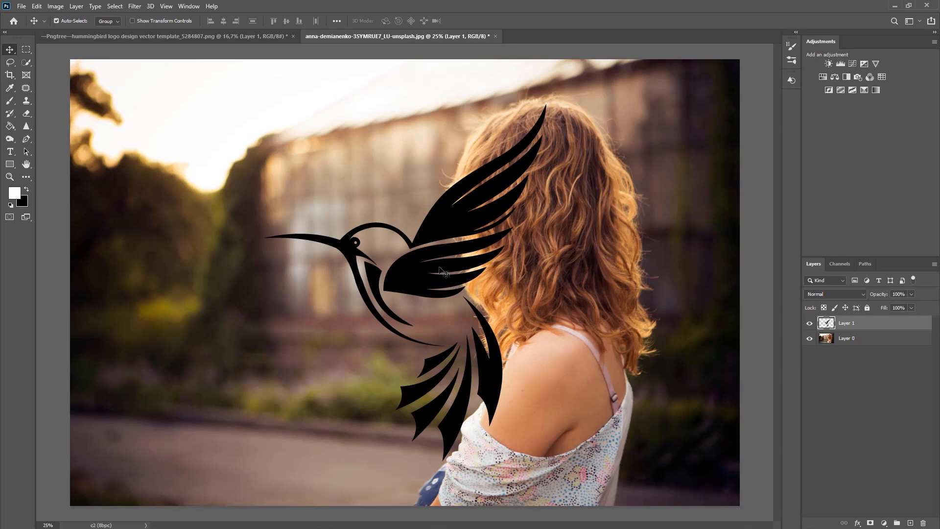
Step: Scale the pasted hummingbird to about 32.6%, rotate it about -30° and place it on the woman's bare shoulder
key("ctrl")
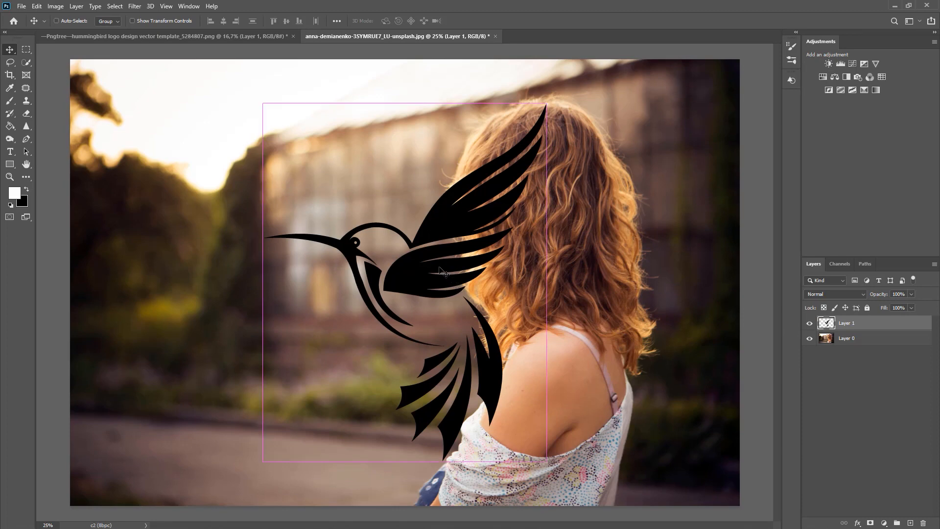
key("ctrl+t")
left_click_drag(548, 99, 411, 383)
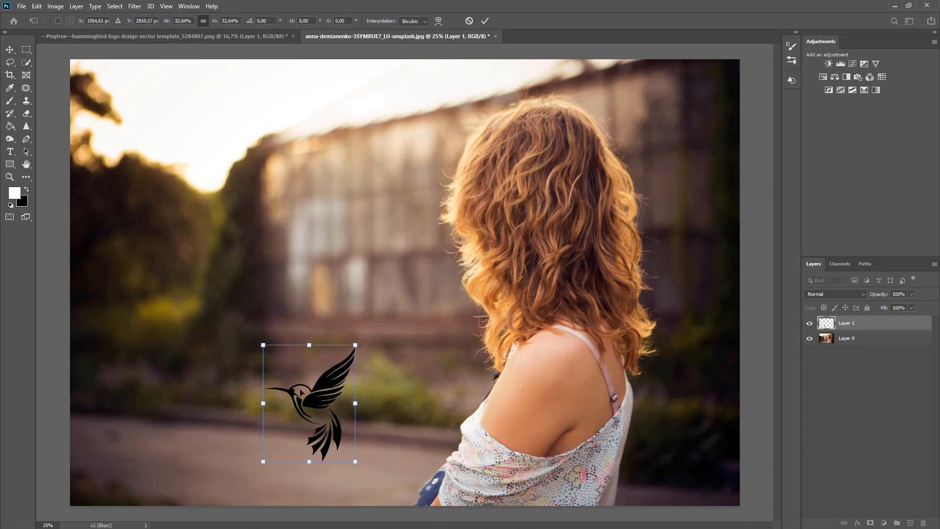
left_click_drag(314, 396, 550, 359)
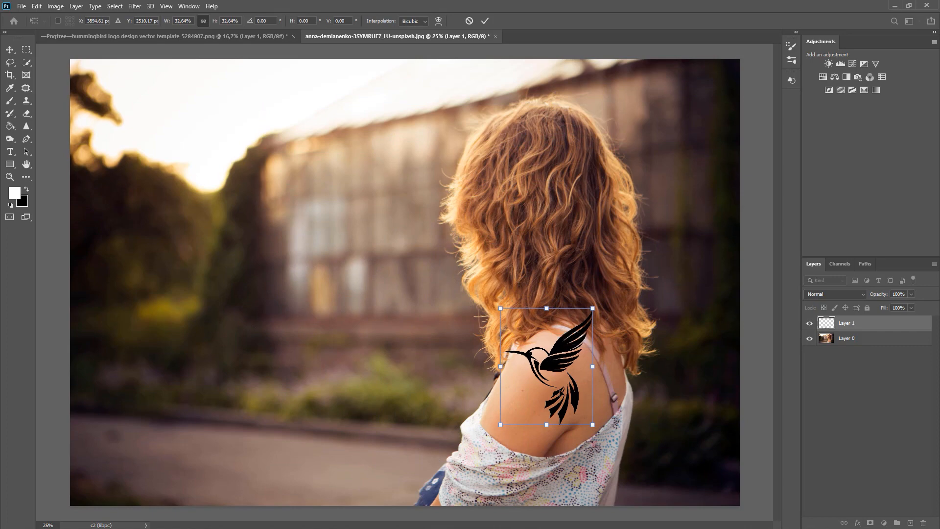
left_click_drag(604, 444, 655, 402)
left_click_drag(571, 370, 581, 386)
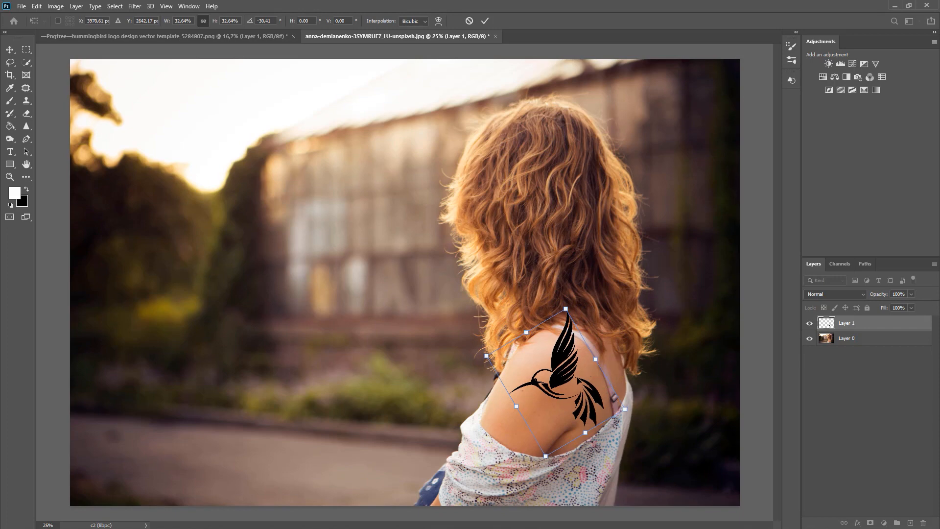
left_click_drag(580, 349, 578, 342)
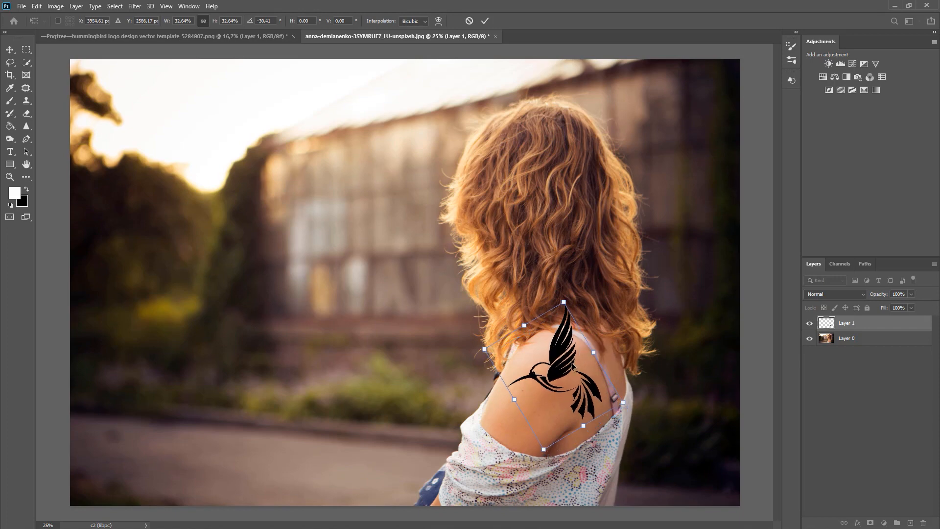
key("Return")
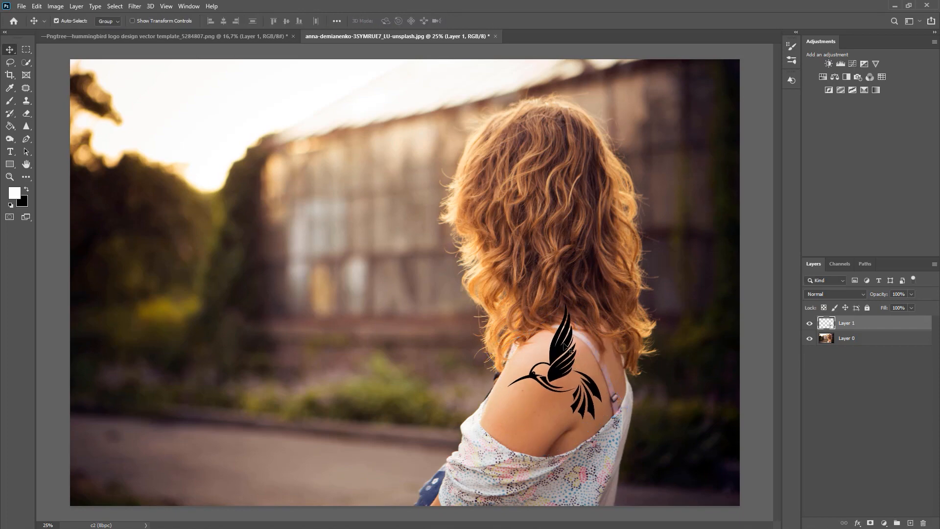
Step: Open the Liquify filter on the hummingbird layer and toggle the backdrop off and back on
key("ctrl+plus")
key("ctrl+plus")
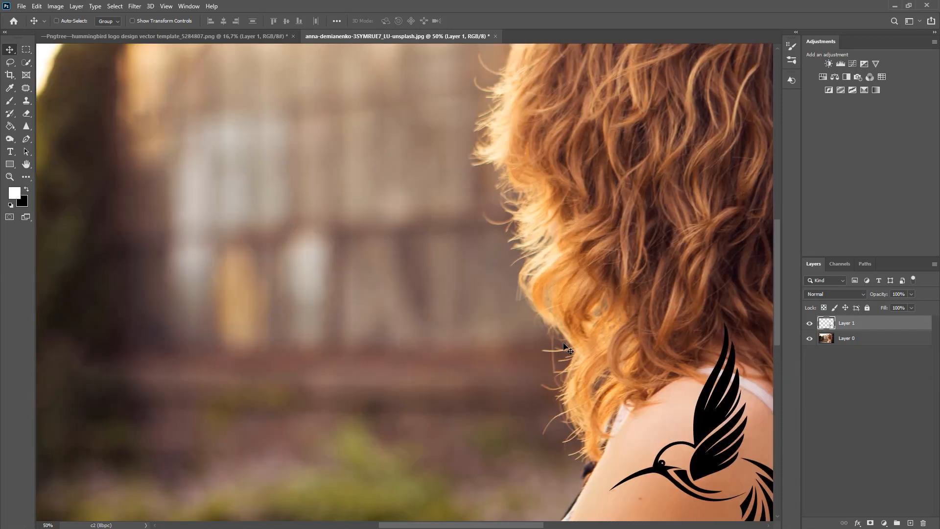
left_click_drag(619, 345, 299, 186)
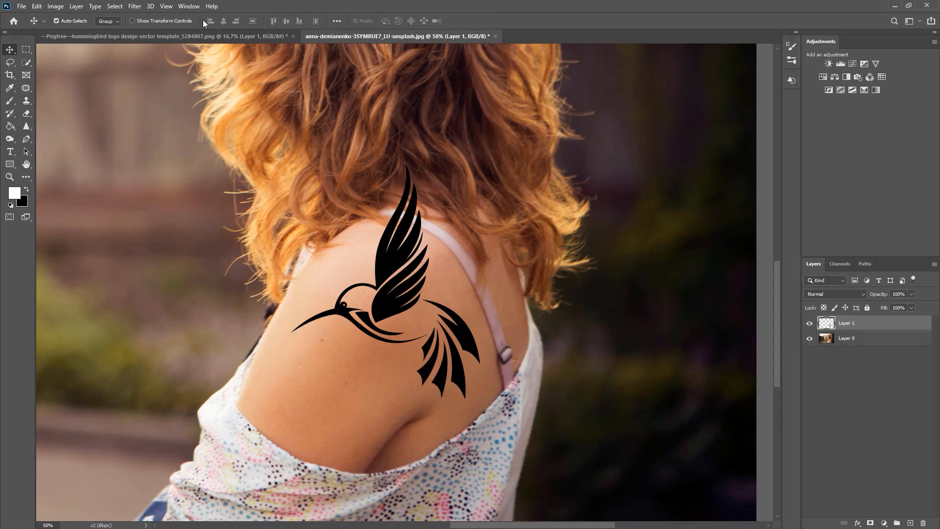
left_click(138, 10)
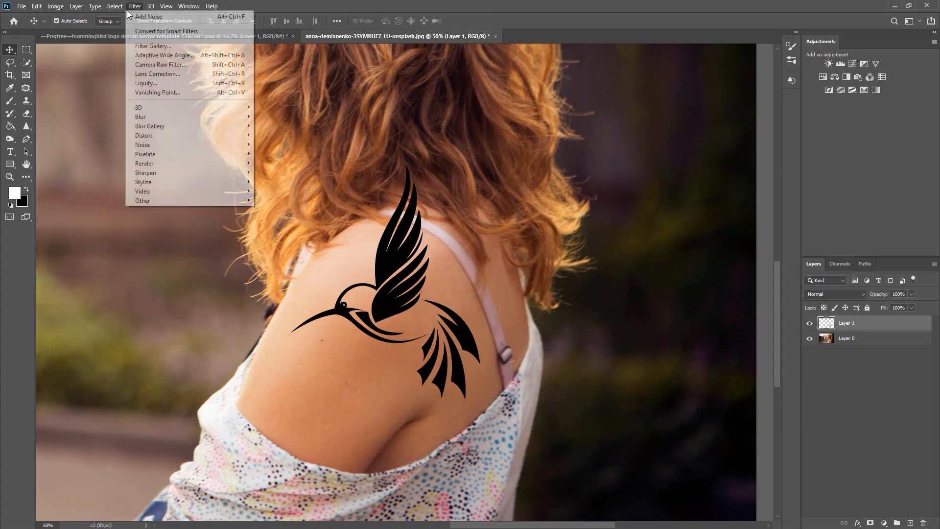
left_click(155, 84)
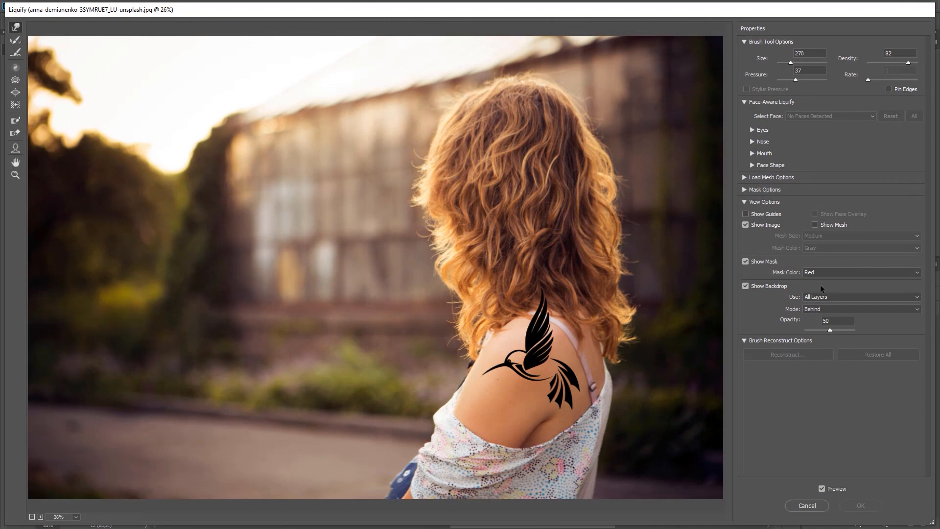
left_click(745, 287)
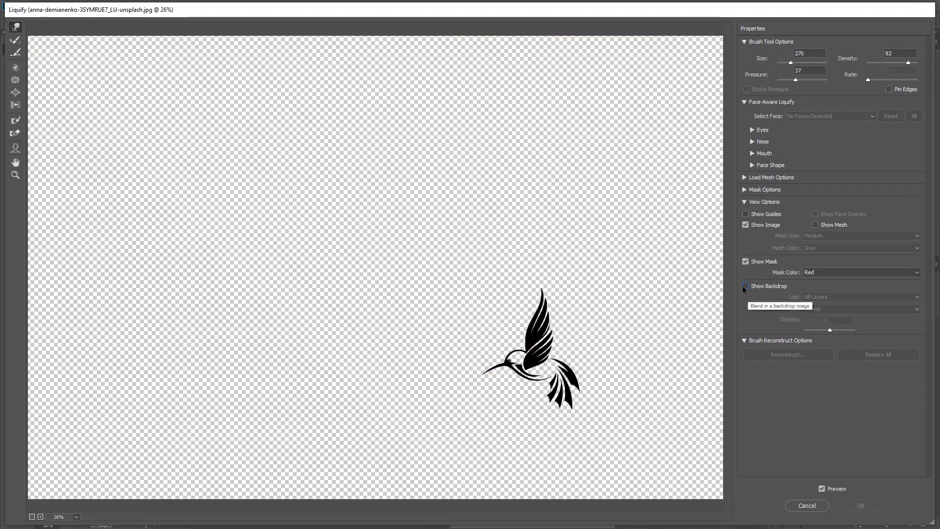
left_click(771, 288)
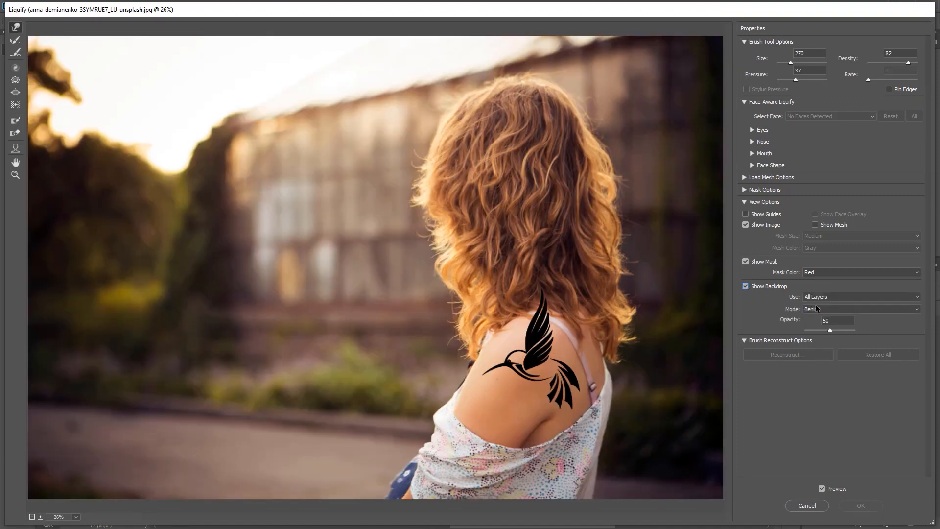
Step: Set the Liquify backdrop mode to Behind at 100 opacity and try warping the hummingbird's wing
left_click(818, 309)
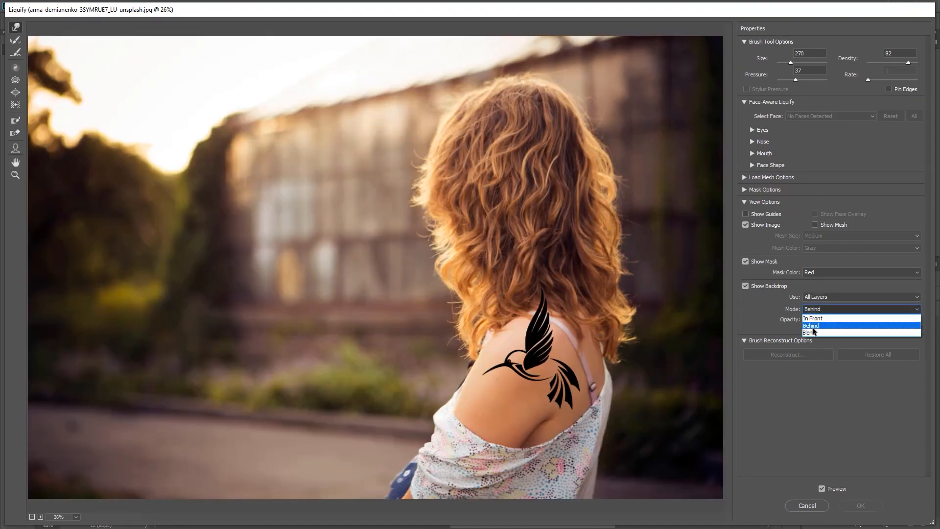
left_click(815, 318)
left_click(815, 318)
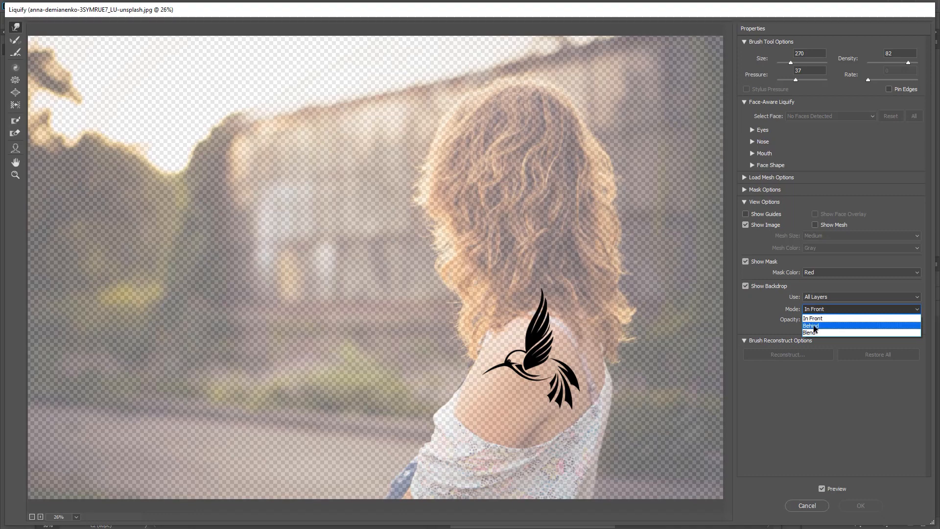
left_click(815, 327)
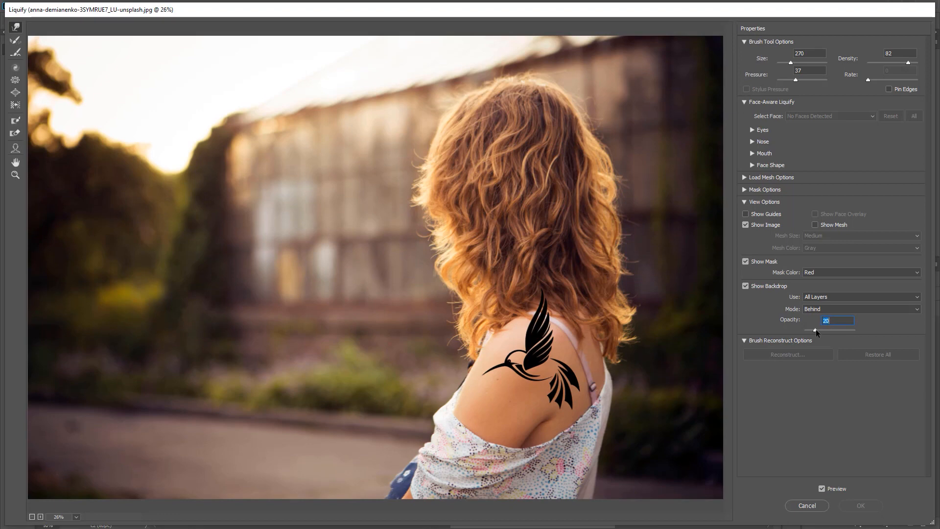
left_click_drag(816, 333, 864, 332)
left_click_drag(524, 286, 507, 284)
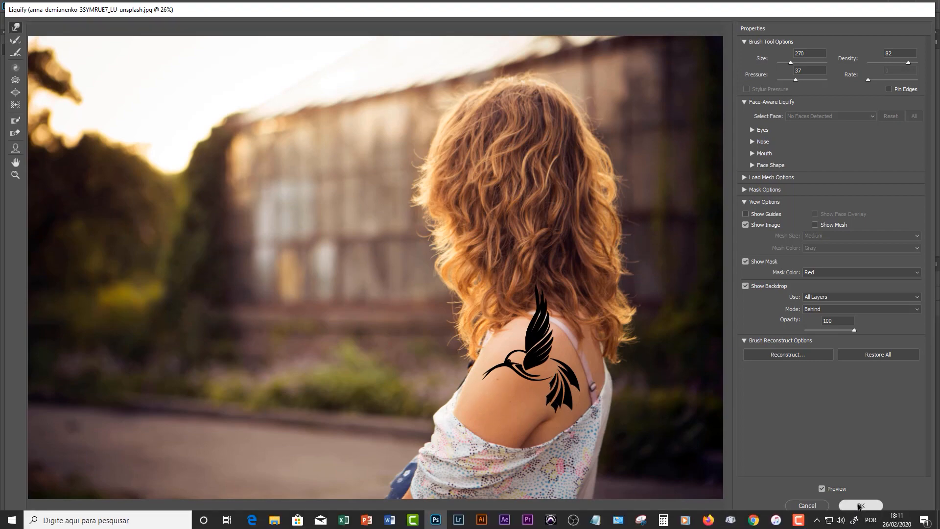
left_click(874, 507)
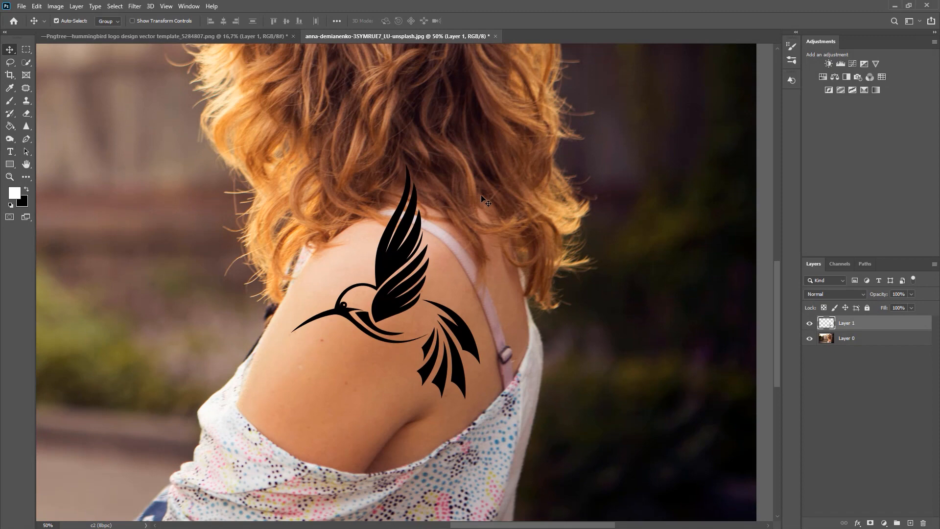
Step: Apply a custom warp to the hummingbird, reshaping its corners and edges to follow the curve of the shoulder
key("ctrl+t")
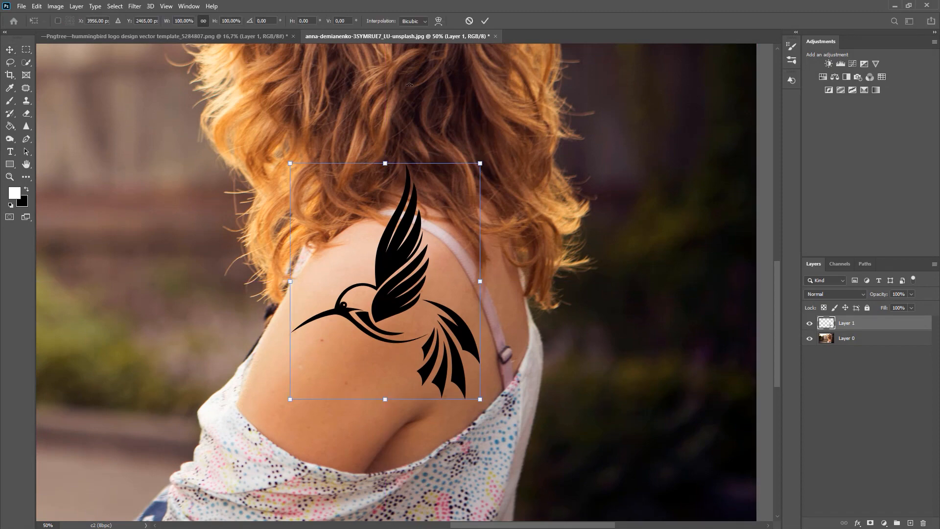
left_click(438, 21)
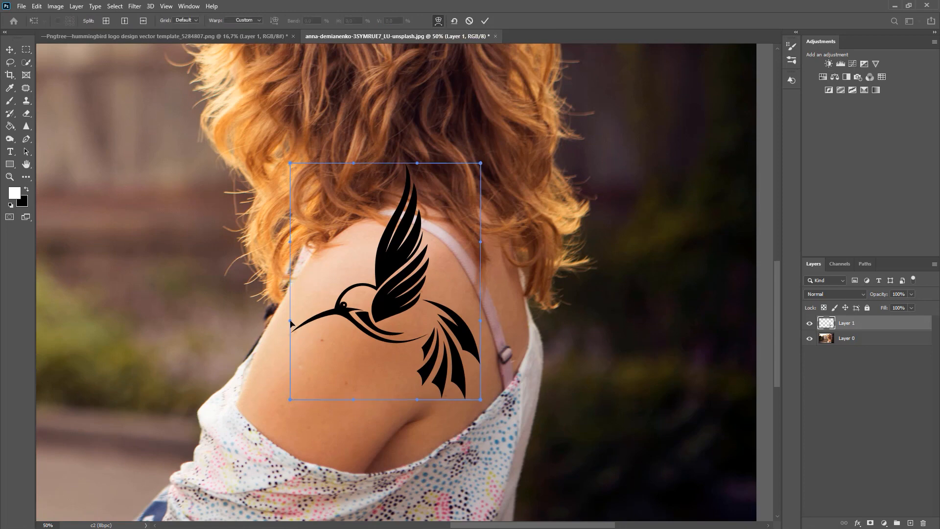
left_click_drag(291, 323, 279, 319)
left_click_drag(293, 248, 352, 218)
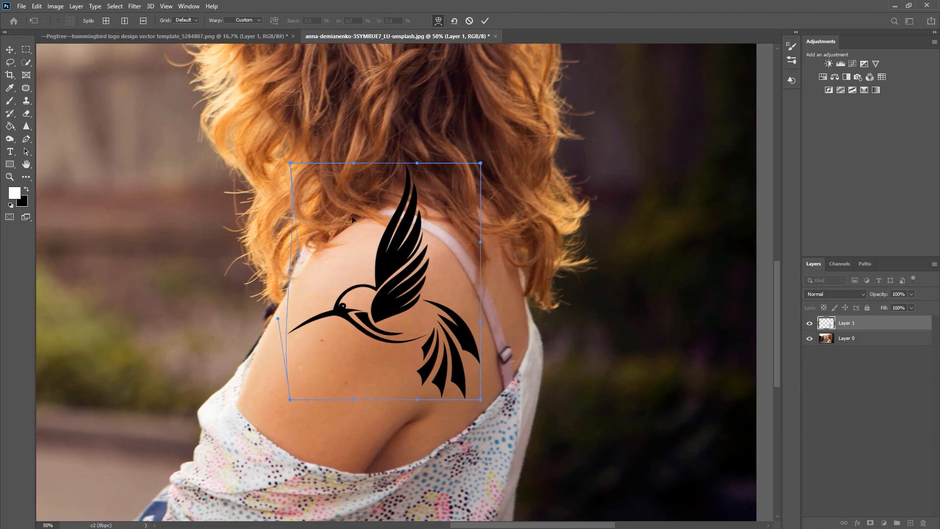
left_click_drag(353, 164, 392, 188)
left_click_drag(484, 162, 520, 278)
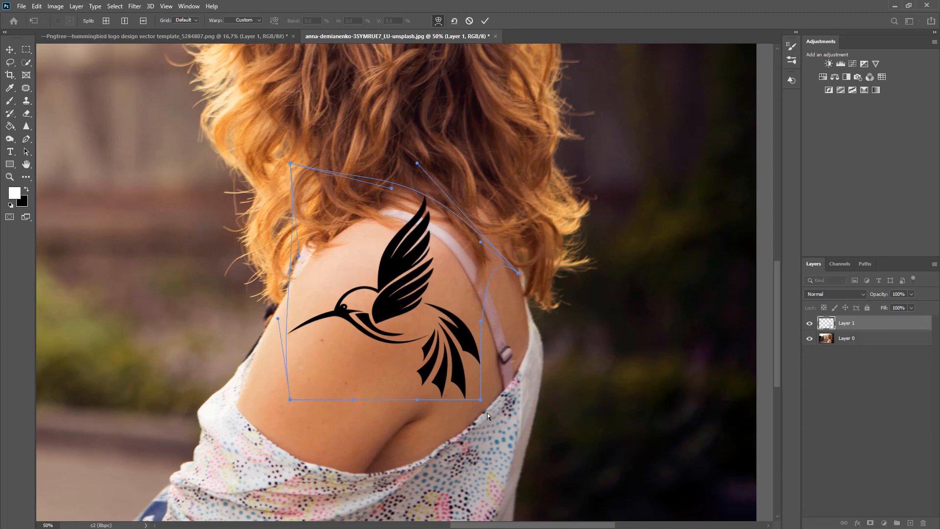
left_click_drag(481, 400, 492, 375)
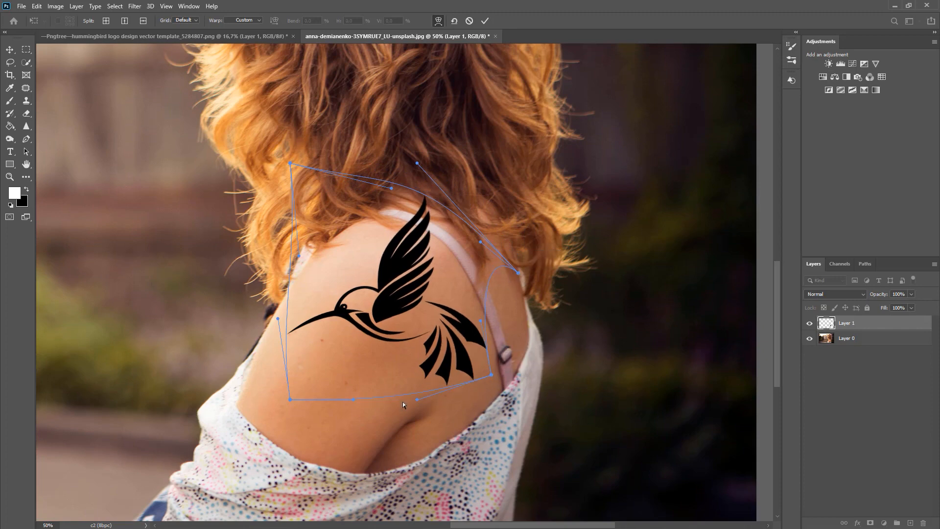
left_click_drag(289, 400, 346, 419)
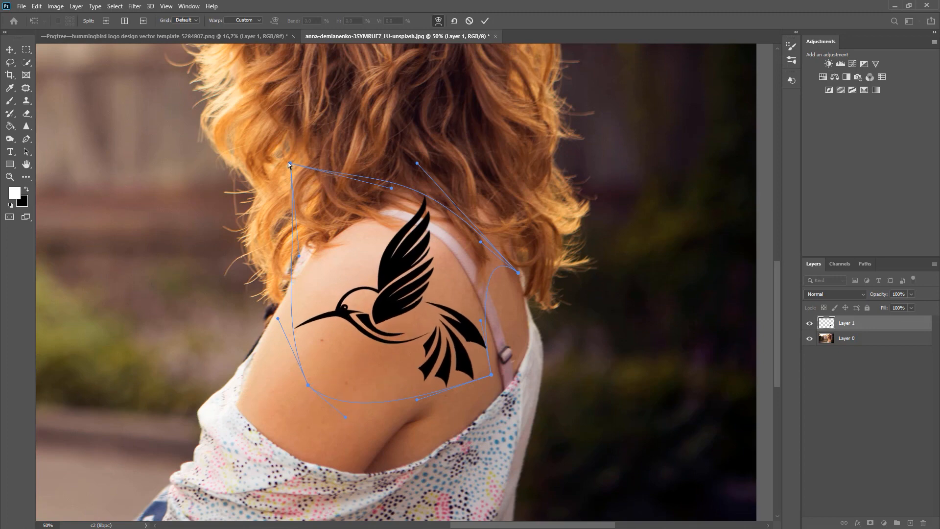
left_click_drag(289, 165, 327, 214)
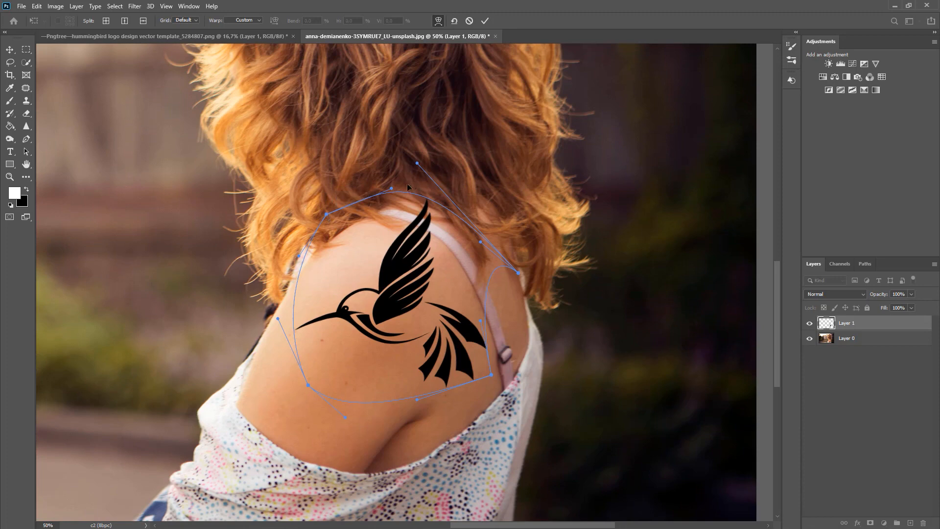
left_click_drag(394, 188, 376, 186)
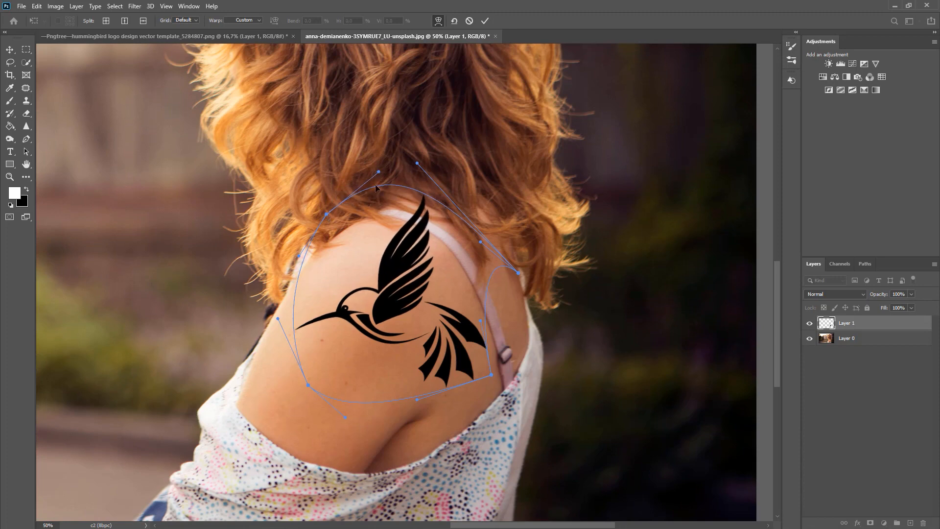
key("Return")
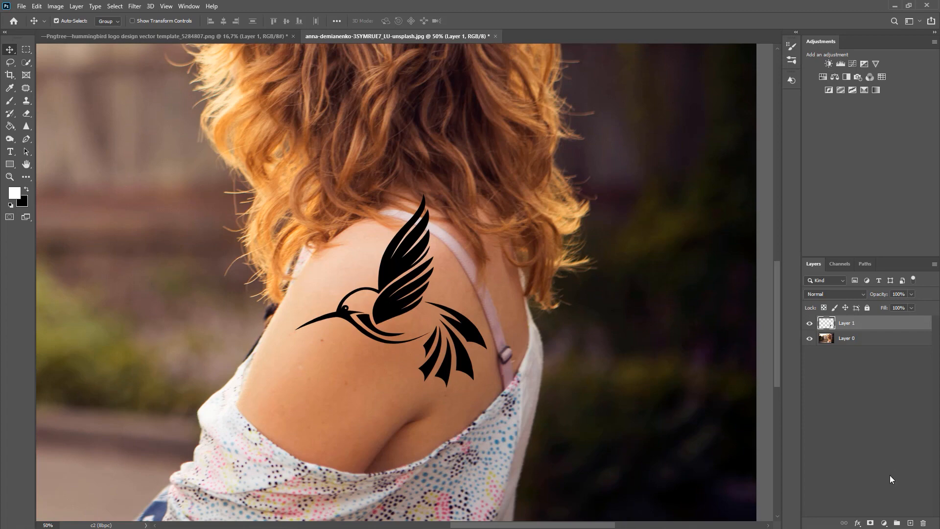
Step: Rename the hummingbird layer to "tatoo" and add a layer mask to it
double_click(848, 323)
type("tatoo")
key("Return")
left_click(870, 523)
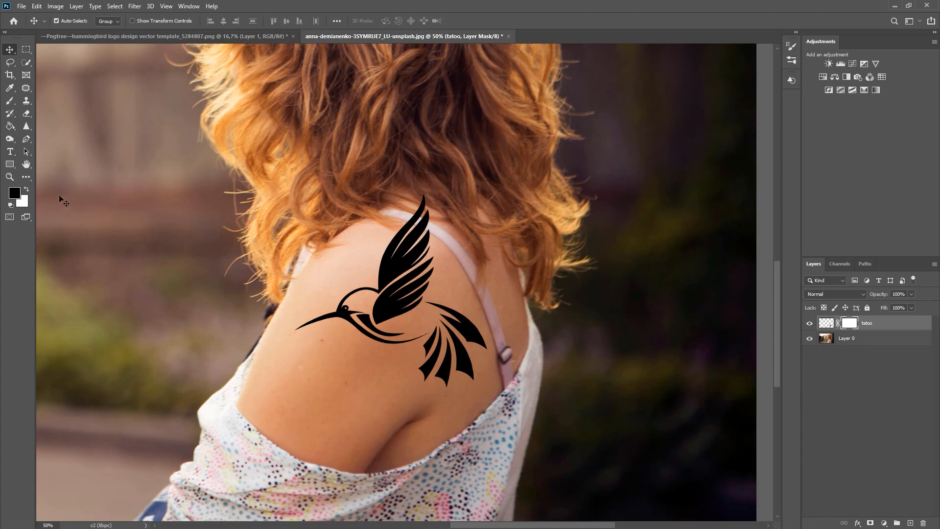
Step: Brush black on the tatoo layer's mask to hide the upper wing where it crosses the bra strap
key("b")
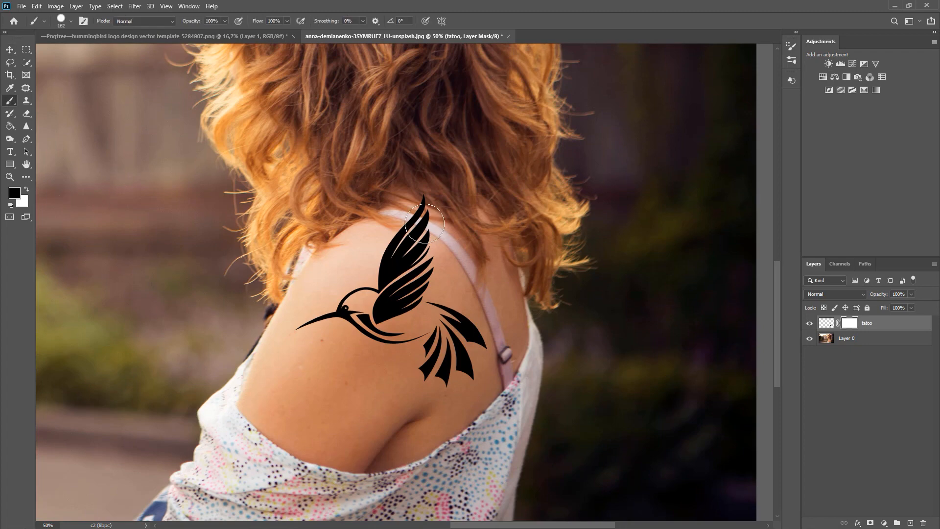
mouse_move(424, 223)
left_mouse_down()
mouse_move(449, 227)
mouse_move(422, 223)
left_mouse_up()
key("ctrl+plus")
key("ctrl+plus")
key("ctrl+plus")
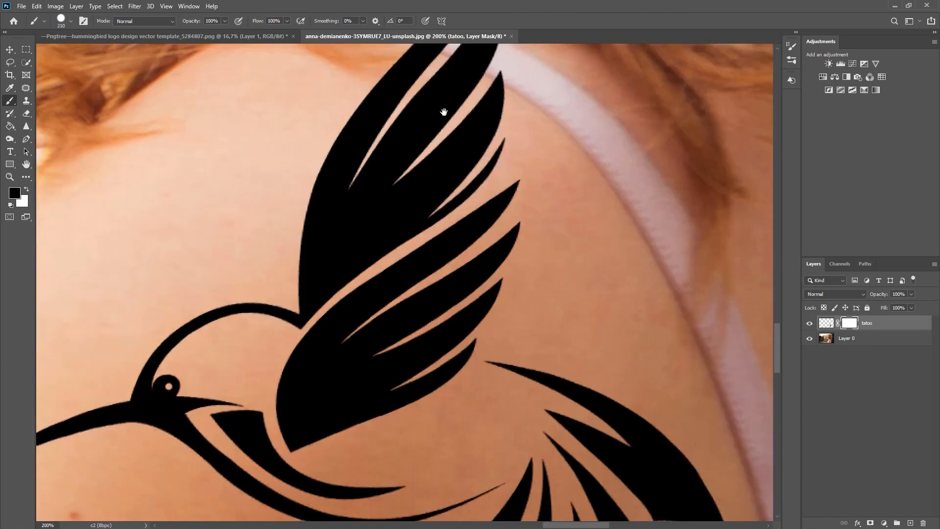
left_click_drag(473, 153, 485, 386)
mouse_move(475, 237)
left_mouse_down()
mouse_move(398, 210)
mouse_move(339, 230)
mouse_move(443, 260)
mouse_move(548, 321)
left_mouse_up()
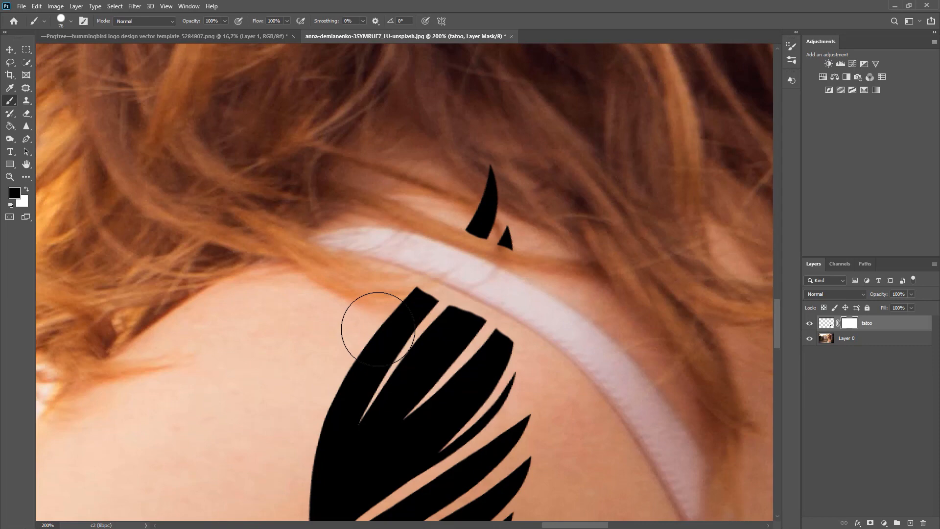
Step: Paint white on the mask to restore the wing feathers up to the lower edge of the strap
left_click(26, 189)
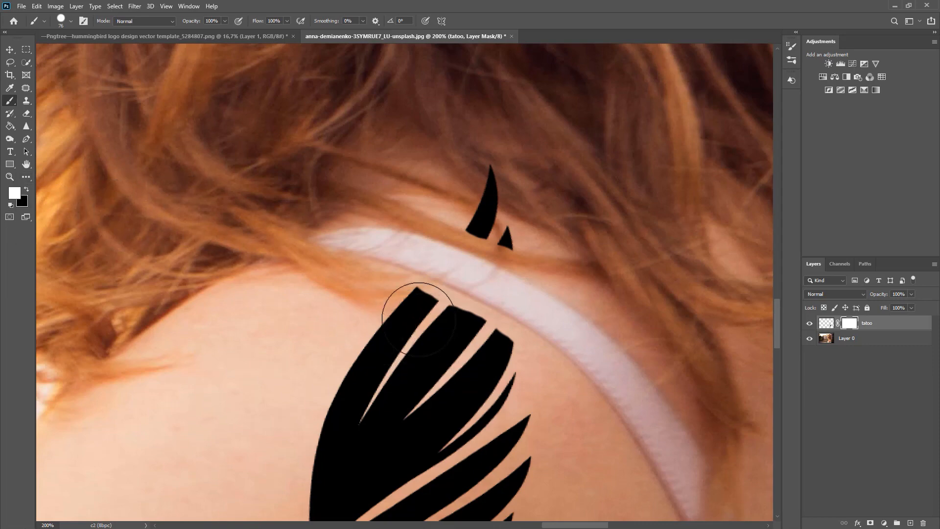
mouse_move(418, 320)
left_mouse_down()
mouse_move(420, 329)
mouse_move(443, 316)
mouse_move(434, 320)
left_mouse_up()
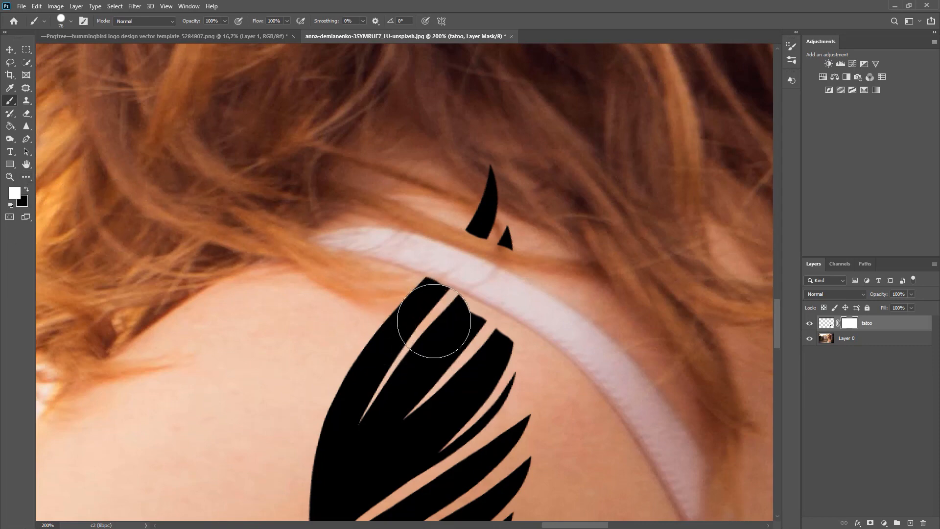
mouse_move(440, 361)
left_mouse_down()
mouse_move(474, 369)
mouse_move(440, 336)
left_mouse_up()
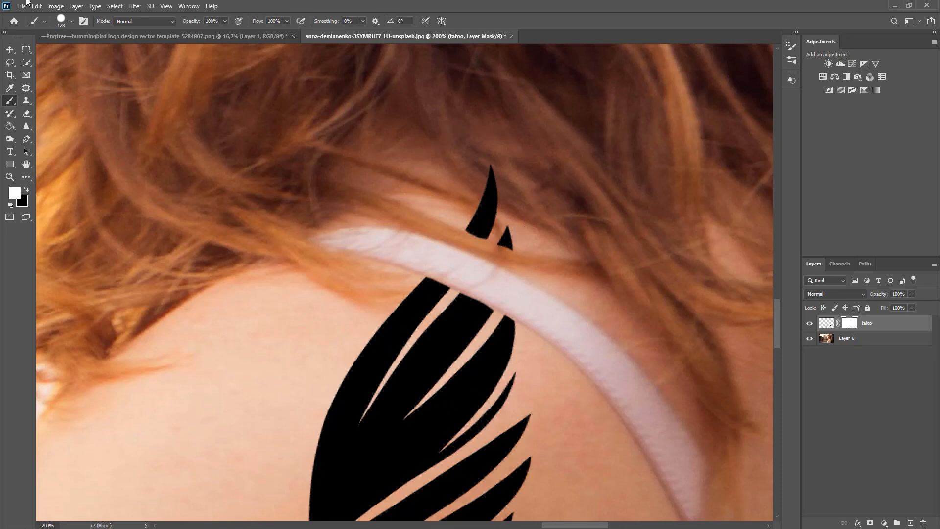
Step: Make an elliptical selection over the shoulder, extend it to follow the strap's upper edge, and invert it
right_click(27, 49)
left_click(72, 60)
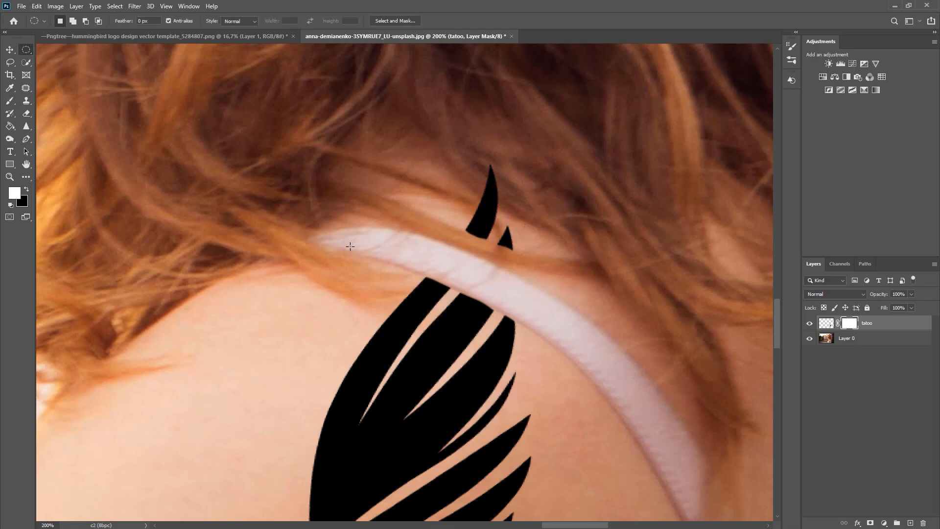
left_click_drag(350, 247, 558, 435)
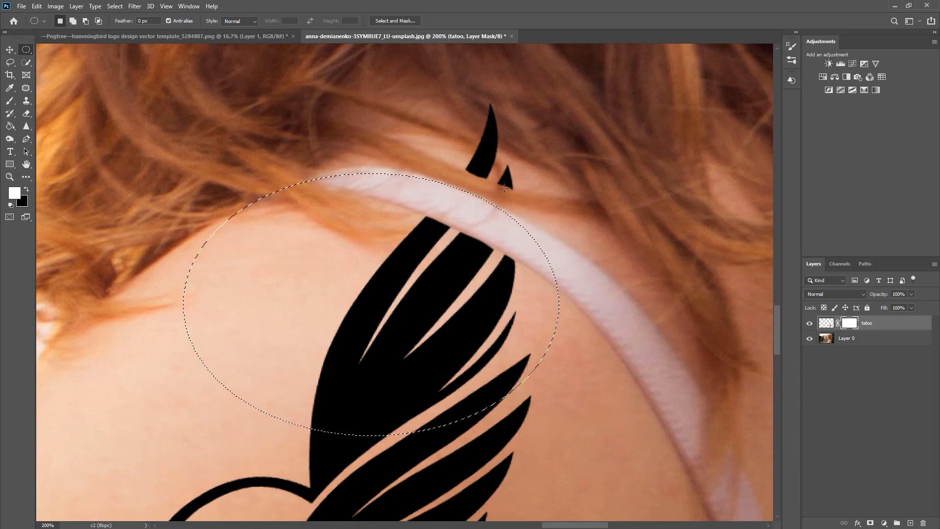
left_click_drag(367, 197, 543, 321)
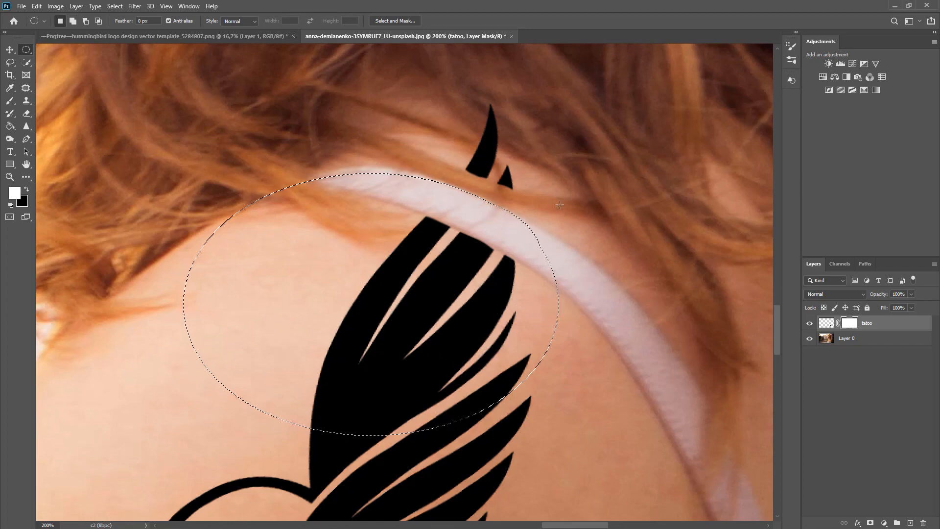
key("shift")
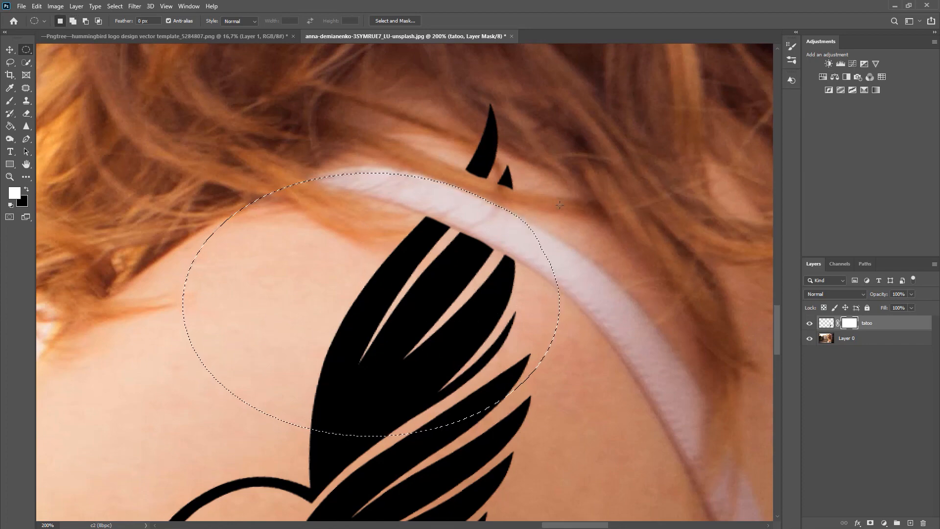
Step: Paint white on the tatoo mask to restore the wing feathers down to the strap's upper edge, then clear the selection
key("b")
mouse_move(447, 200)
left_mouse_down()
mouse_move(429, 201)
mouse_move(442, 187)
mouse_move(478, 217)
left_mouse_up()
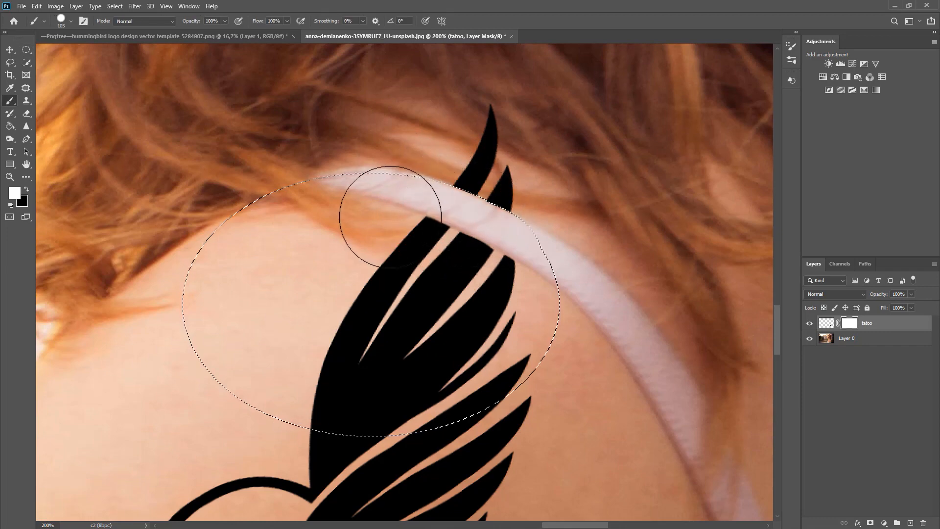
key("ctrl+d")
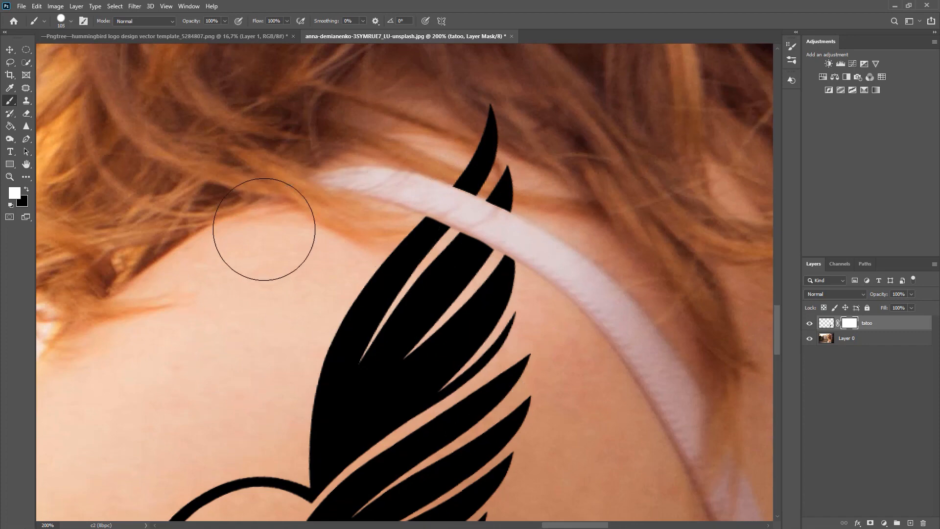
Step: Compare the shoulder with the tatoo layer hidden and shown
key("ctrl+minus")
key("ctrl+minus")
key("ctrl+minus")
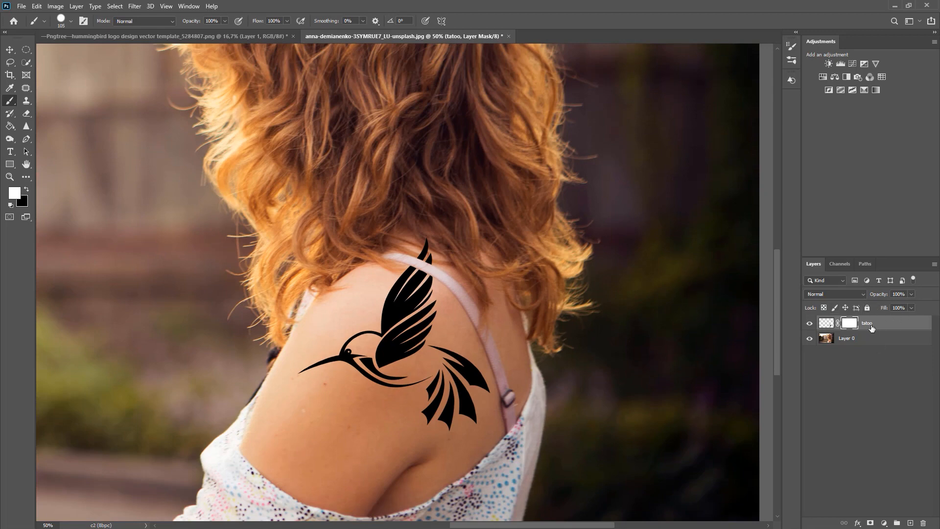
left_click(809, 324)
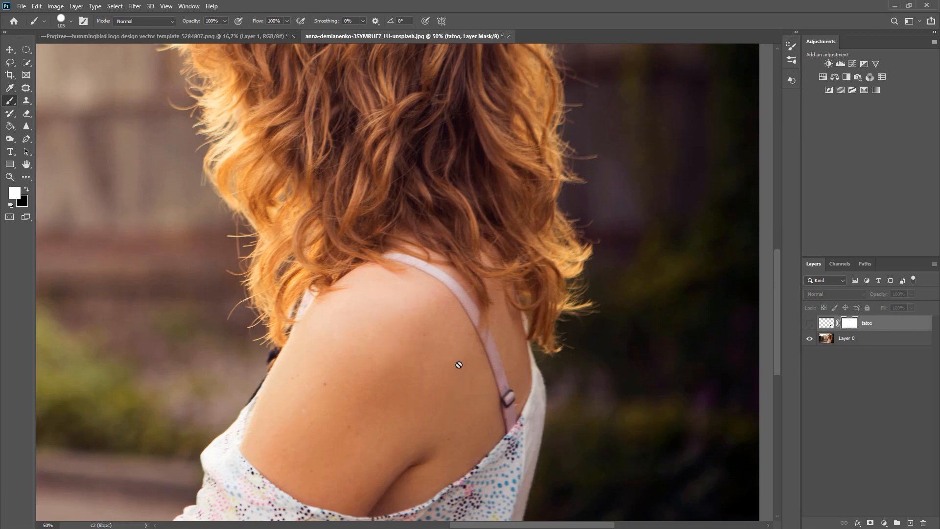
left_click(809, 324)
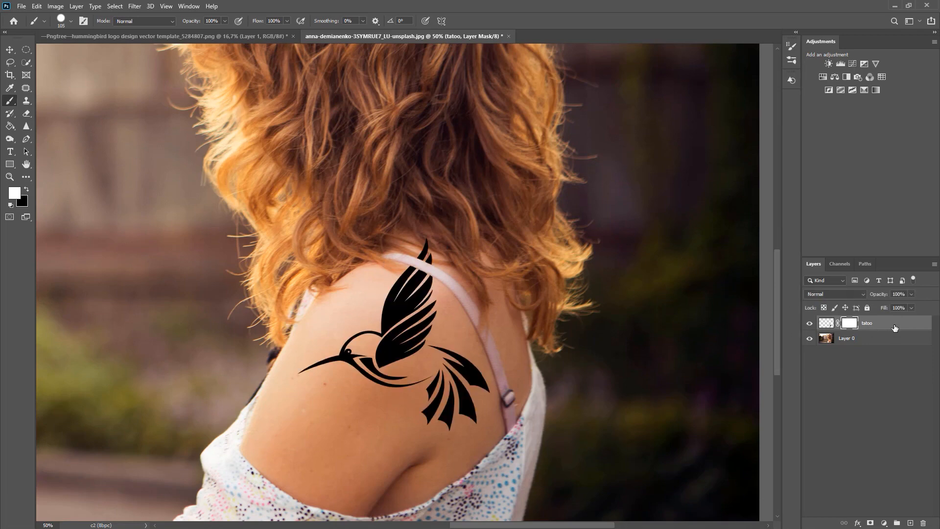
Step: Blend the tatoo layer into the skin highlights by splitting the Blend If Underlying Layer white slider to 126 / 208
left_click(10, 50)
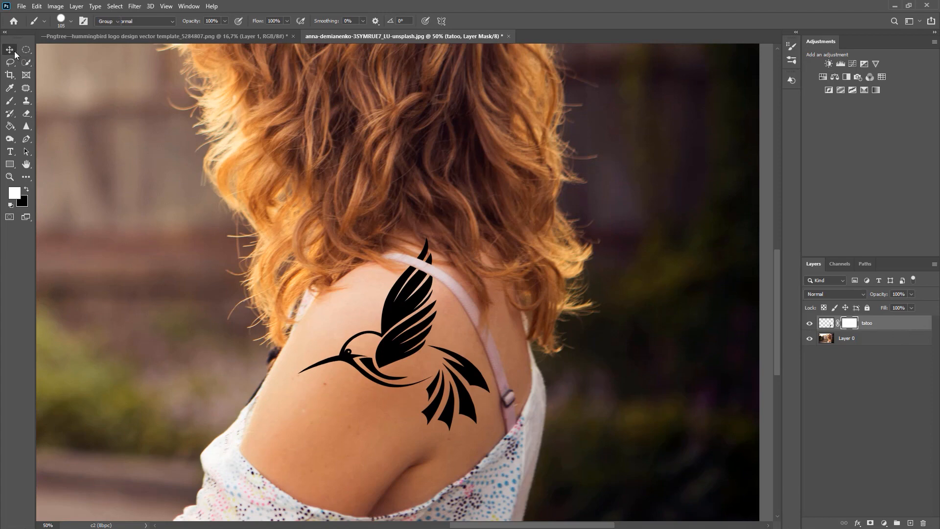
double_click(914, 327)
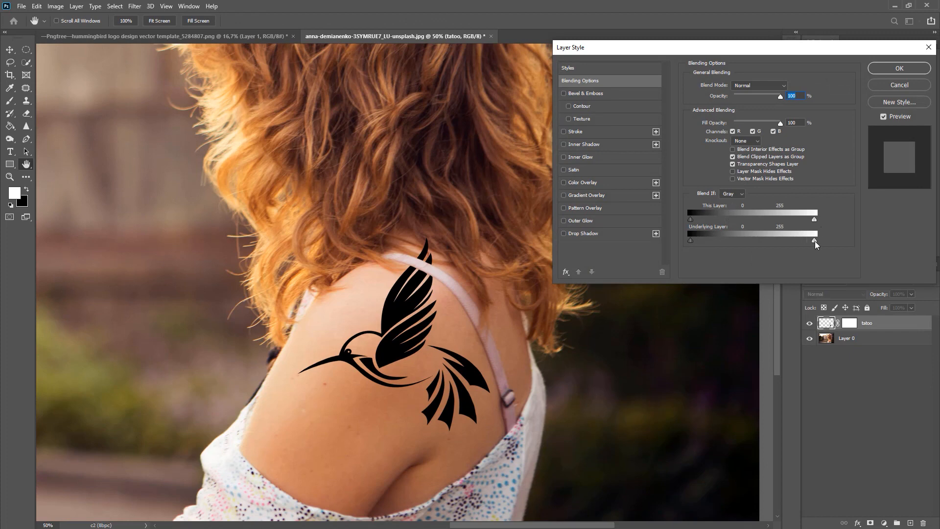
left_click_drag(811, 245, 778, 246)
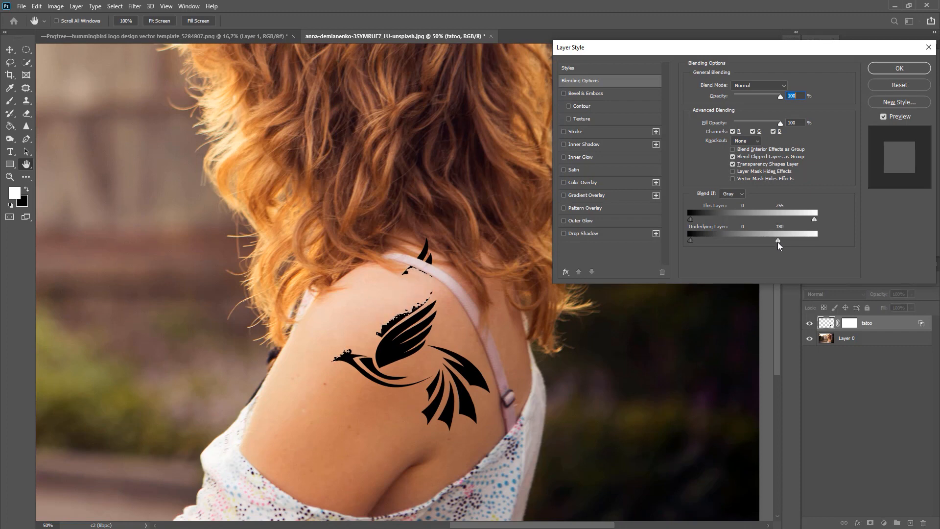
mouse_move(779, 241)
left_mouse_down()
mouse_move(756, 241)
mouse_move(802, 247)
mouse_move(794, 249)
left_mouse_up()
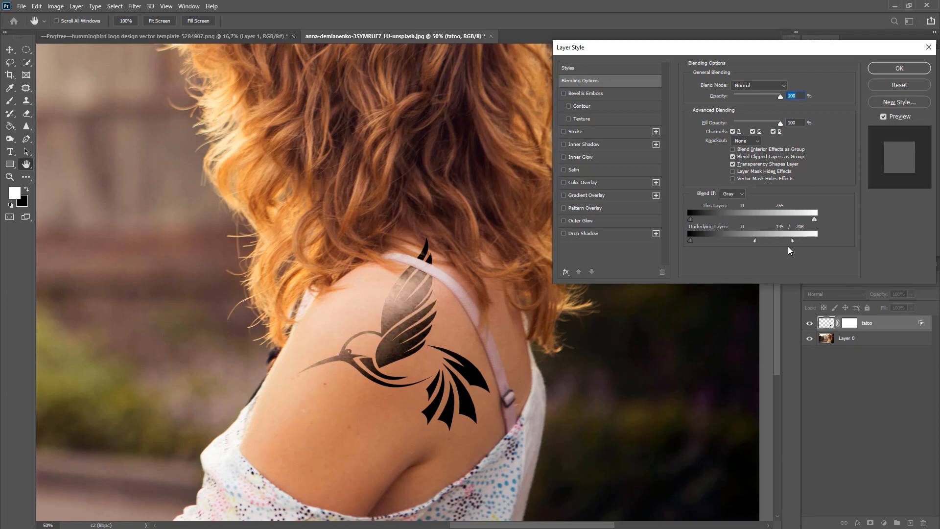
mouse_move(754, 244)
left_mouse_down()
mouse_move(732, 243)
mouse_move(753, 252)
left_mouse_up()
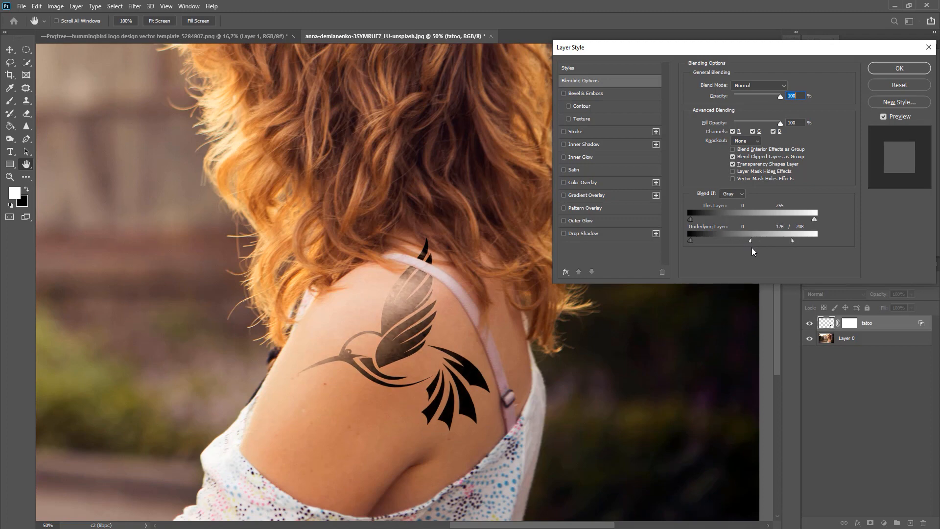
left_click(915, 69)
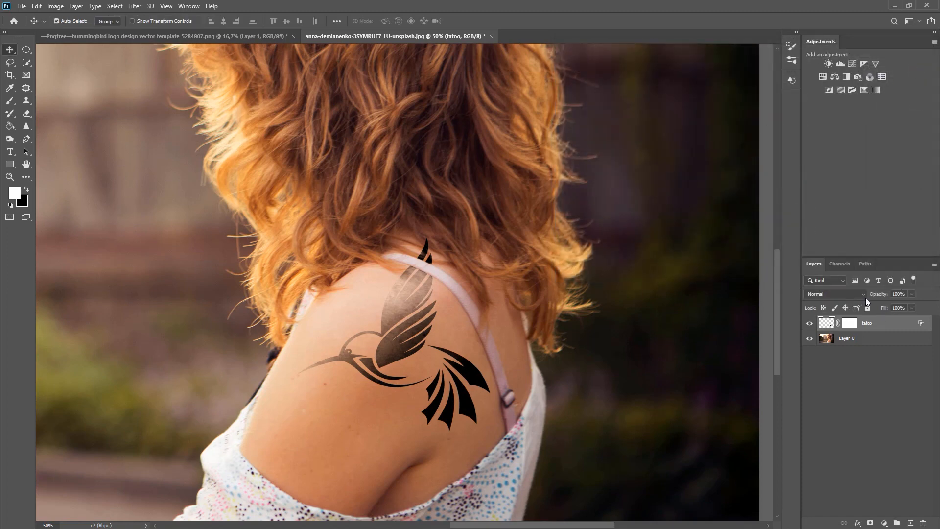
Step: Lower the tatoo layer's opacity to 53%
left_click_drag(877, 295, 856, 295)
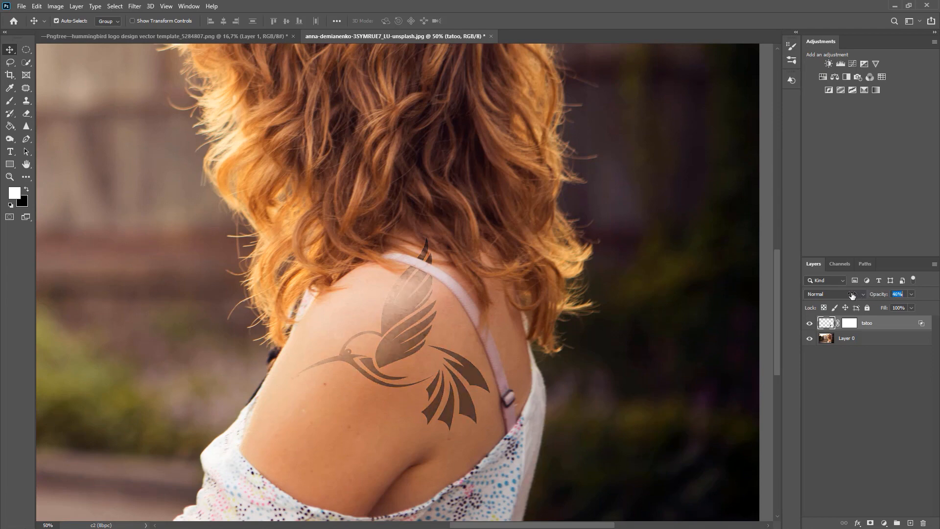
left_click_drag(856, 301, 855, 300)
key("ctrl+1")
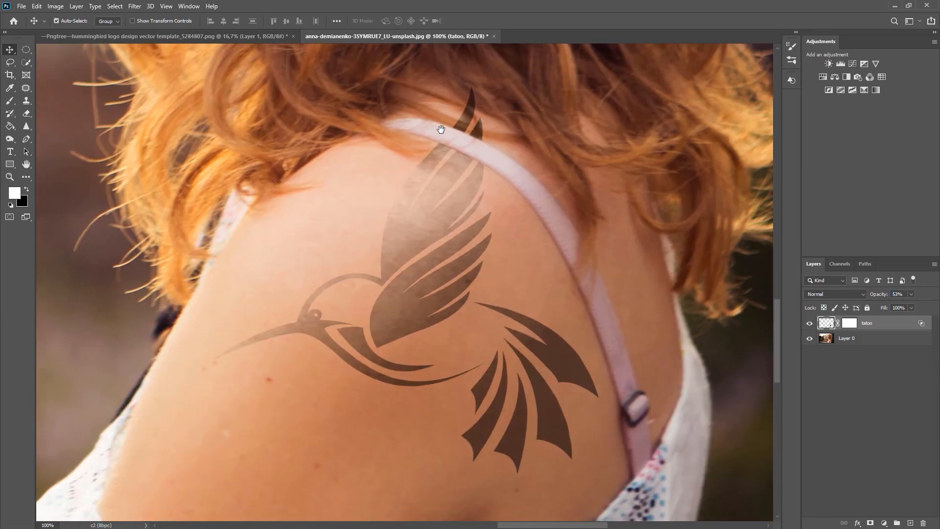
Step: Brush black at 10% flow on the tatoo layer's mask to fade the topmost feather tip into the hair
key("ctrl+plus")
left_click_drag(498, 120, 498, 337)
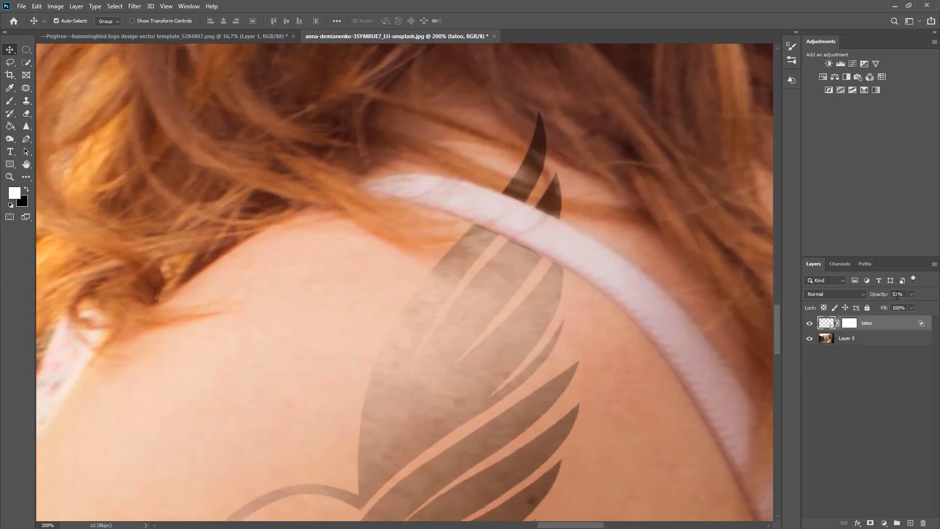
left_click(857, 325)
key("b")
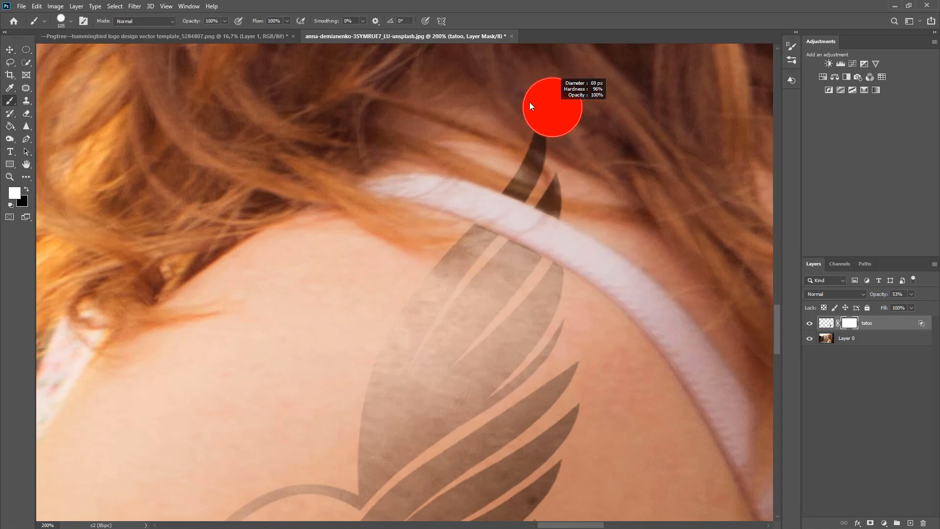
left_click_drag(530, 103, 524, 98)
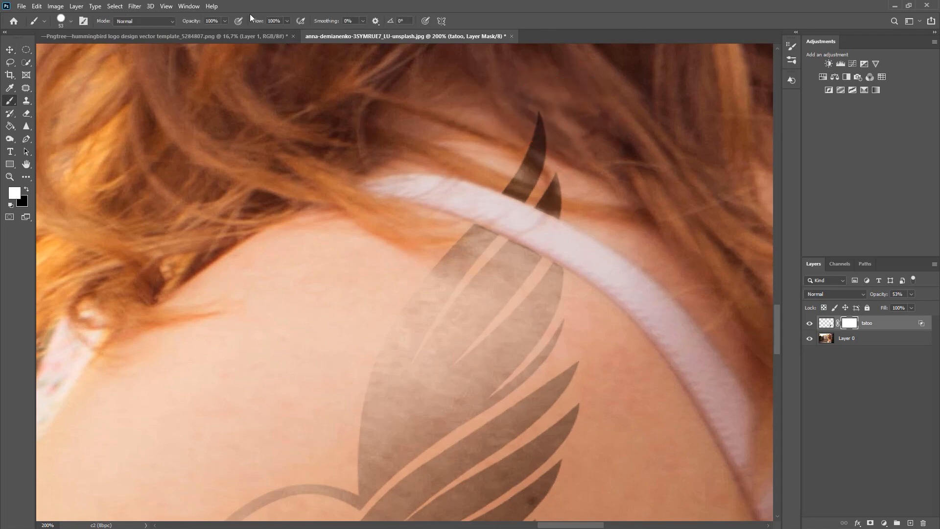
left_click(282, 22)
key("x")
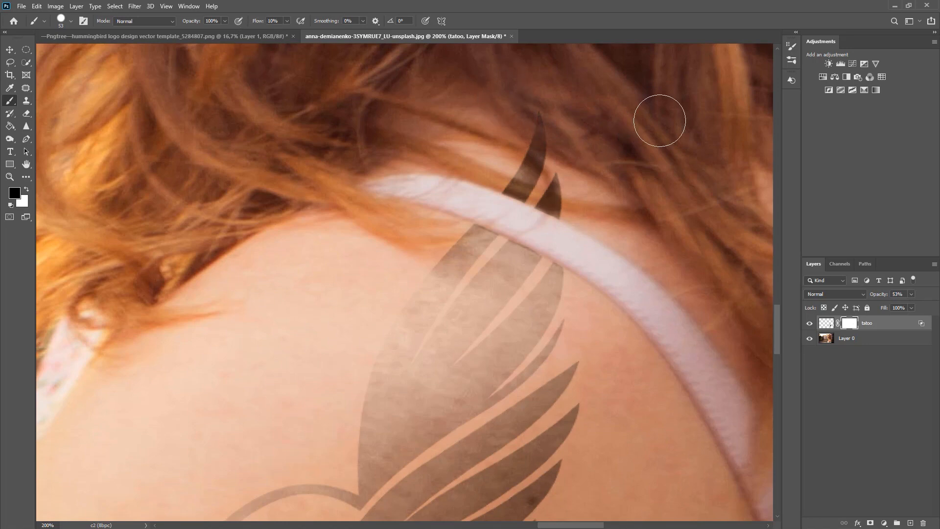
mouse_move(606, 139)
left_mouse_down()
mouse_move(392, 92)
mouse_move(673, 158)
left_mouse_up()
left_click_drag(585, 151, 600, 159)
left_click_drag(615, 163, 642, 6)
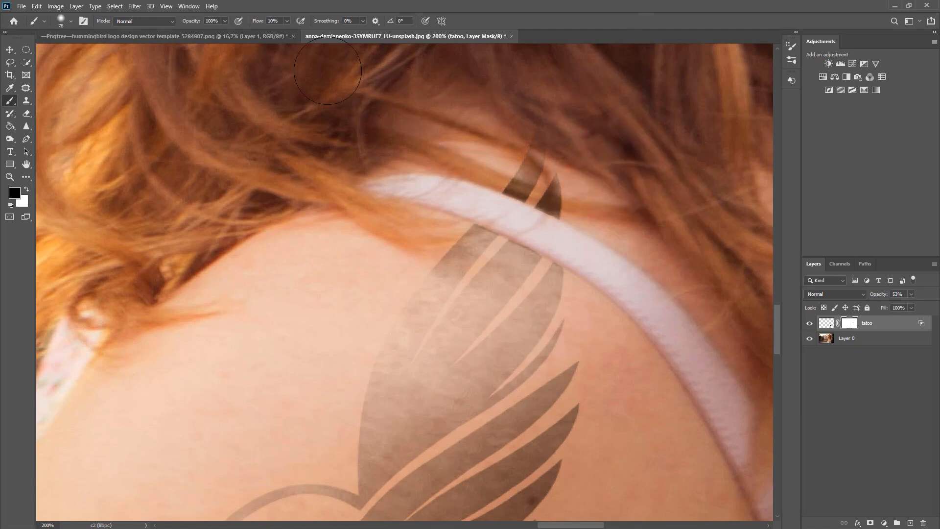
Step: Fade both feather tips above the strap by painting black on the mask with a smaller brush where hair covers them
mouse_move(585, 156)
left_mouse_down()
mouse_move(565, 150)
mouse_move(550, 192)
left_mouse_up()
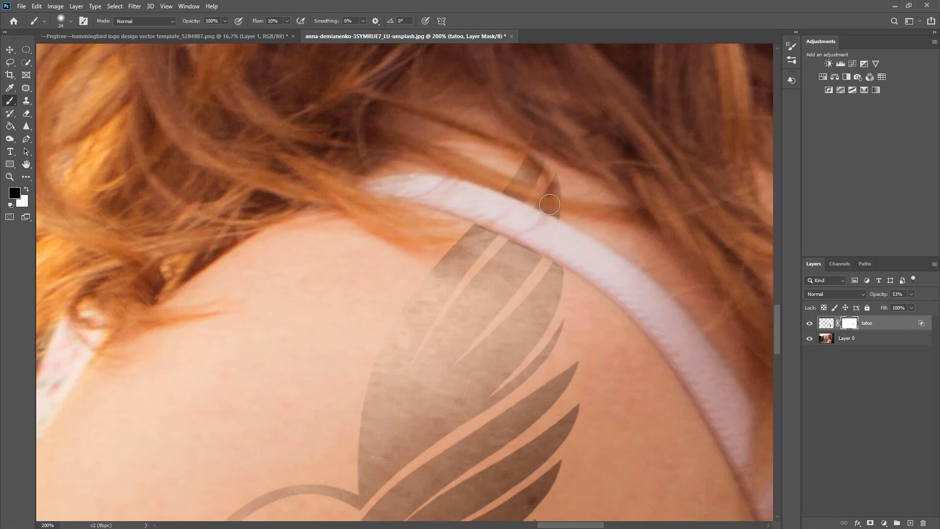
left_click_drag(532, 165, 527, 157, "alt")
key("ctrl+minus")
key("ctrl+minus")
key("ctrl+minus")
key("ctrl+plus")
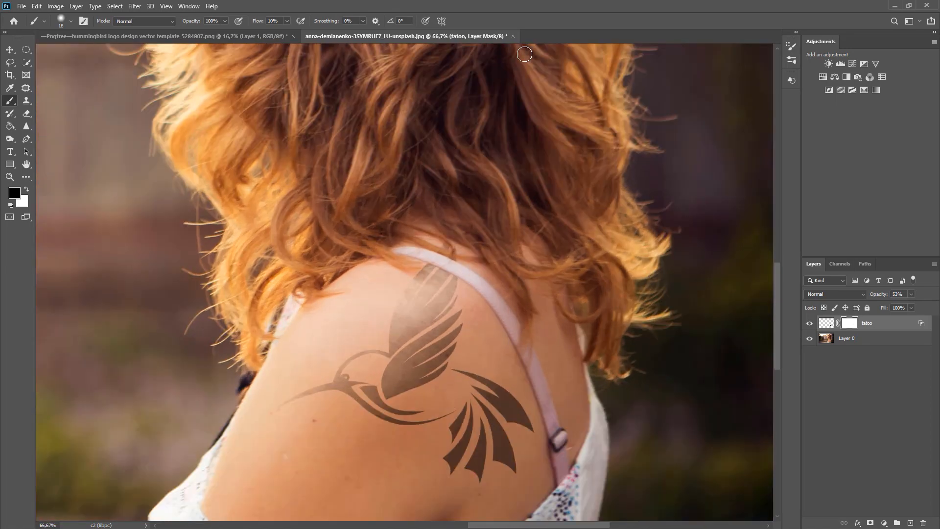
Step: Paint out the remaining feather traces along the strap's upper edge on the mask with a finer black brush
key("ctrl+plus")
key("ctrl+plus")
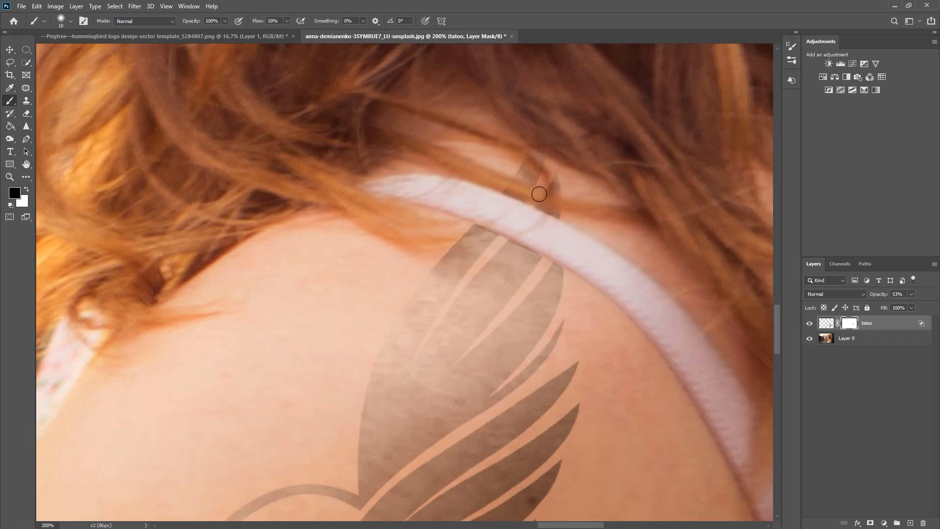
mouse_move(534, 191)
left_mouse_down()
mouse_move(507, 186)
mouse_move(579, 205)
mouse_move(549, 195)
mouse_move(565, 149)
mouse_move(563, 174)
left_mouse_up()
left_click_drag(555, 207, 543, 201)
key("ctrl+minus")
key("ctrl+minus")
key("ctrl+minus")
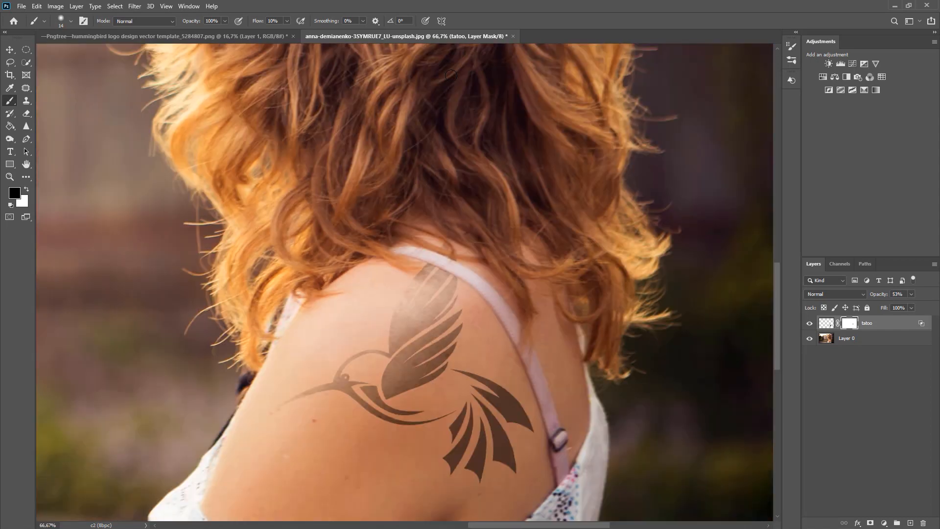
Step: Examine the blended tattoo up close and in the full photo
key("ctrl+plus")
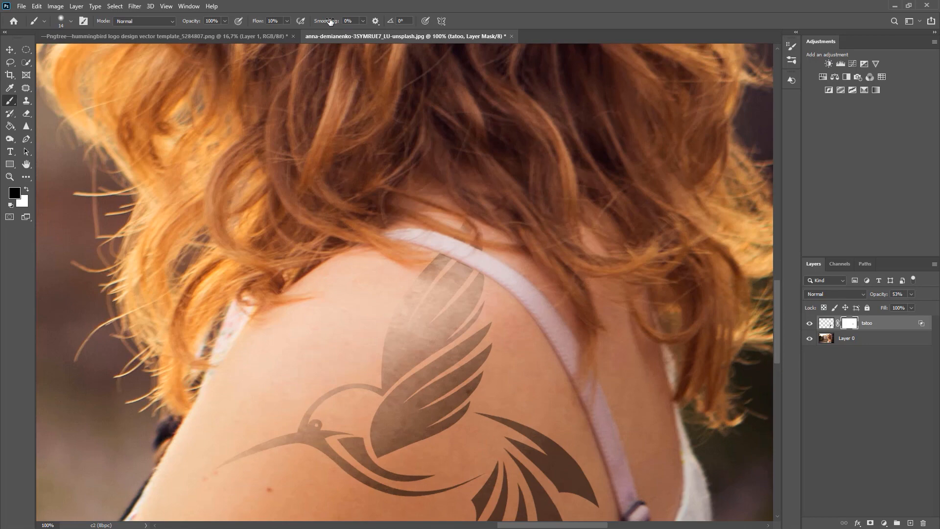
left_click_drag(257, 19, 475, 73)
left_click(10, 51)
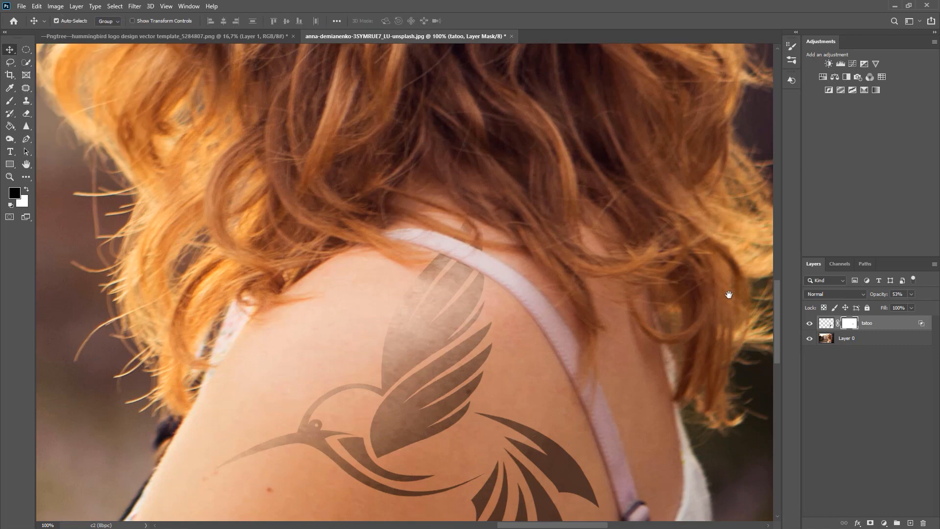
left_click_drag(486, 319, 531, 152)
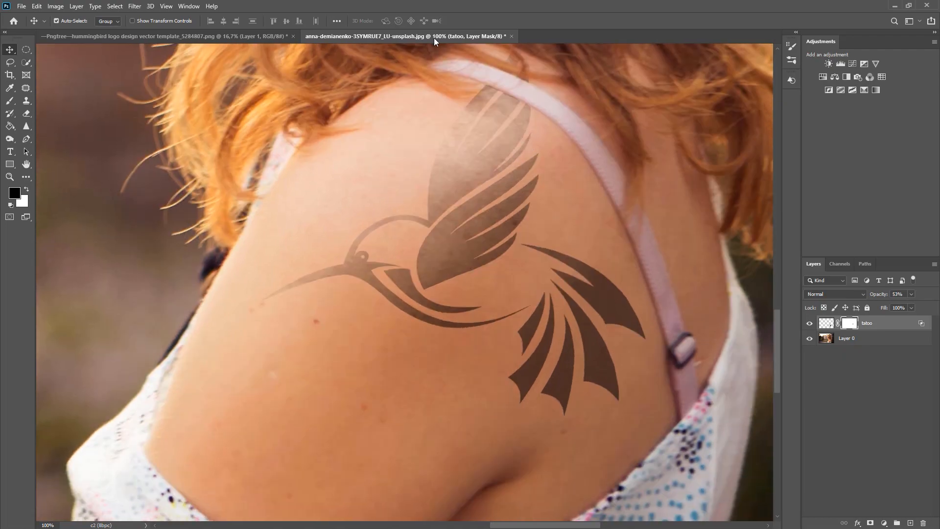
key("ctrl+0")
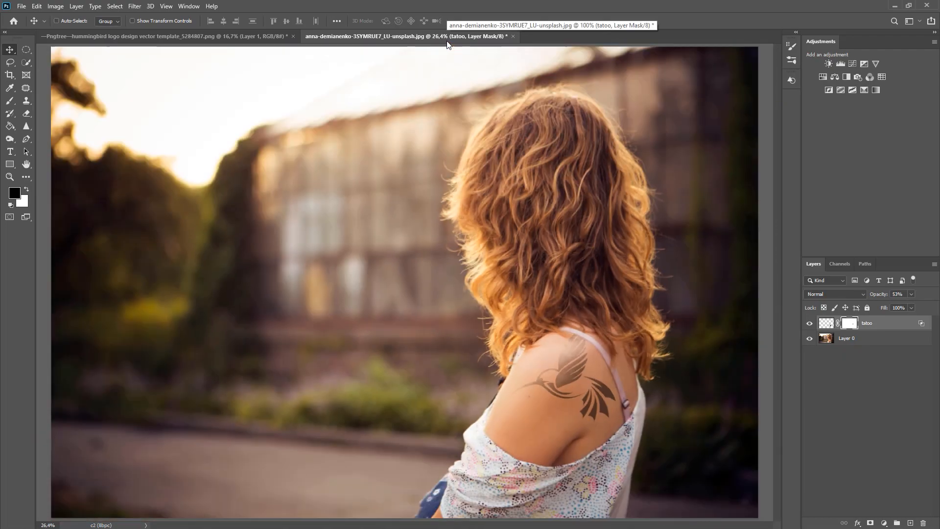
key("ctrl+1")
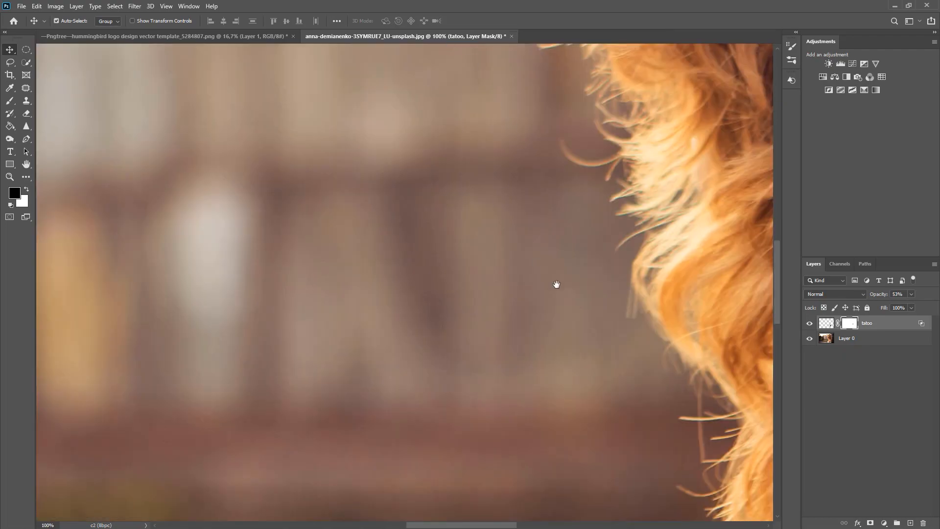
left_click_drag(621, 333, 214, 149)
left_click_drag(437, 421, 361, 184)
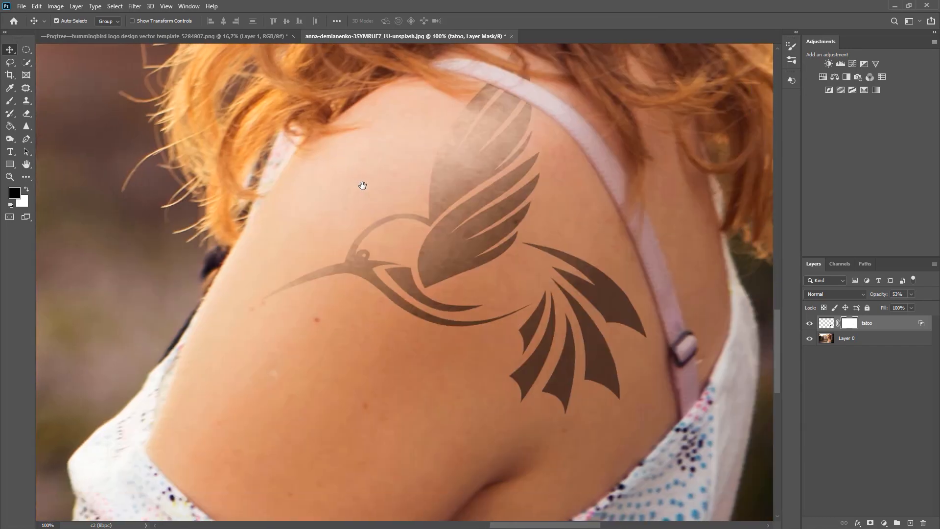
left_click_drag(491, 141, 471, 166)
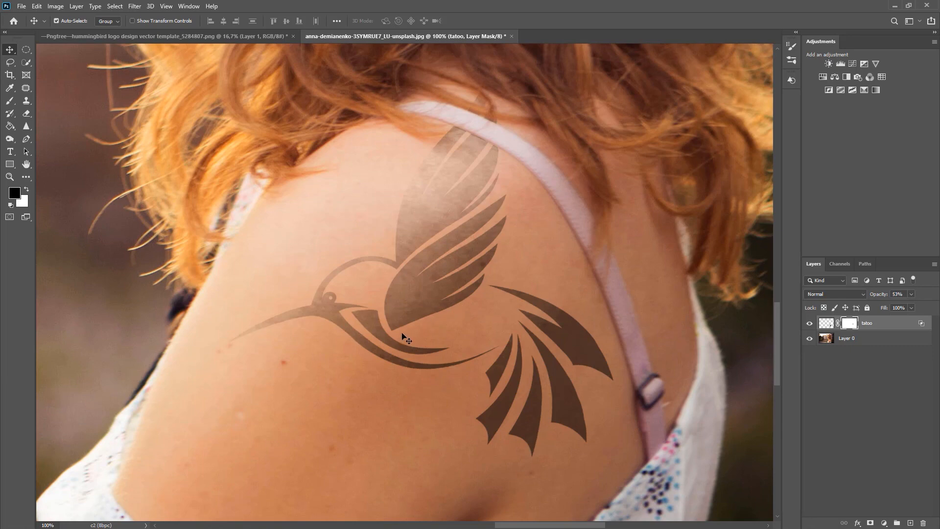
left_click(139, 8)
mouse_move(156, 117)
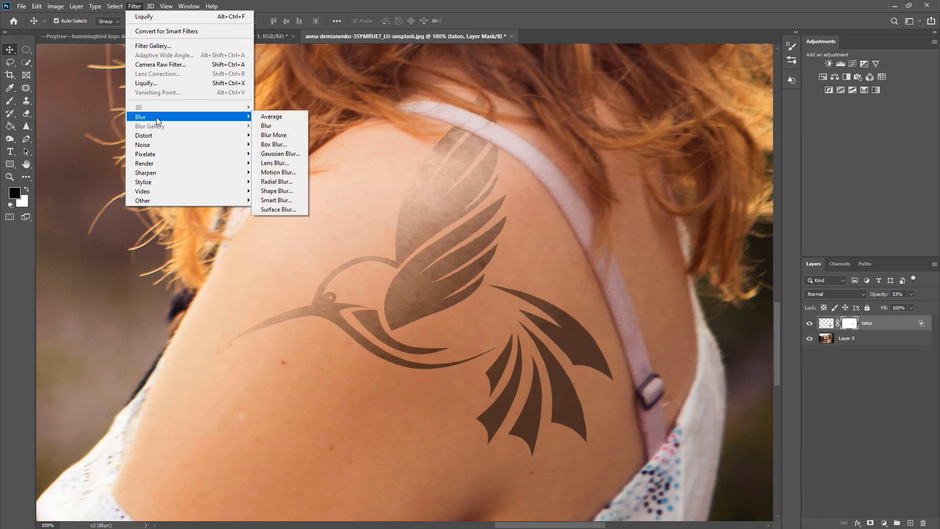
left_click(280, 153)
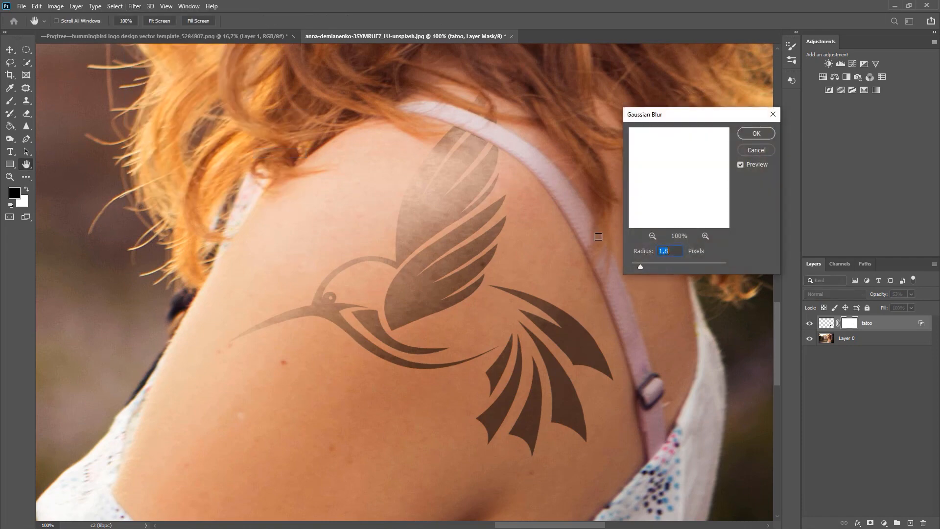
left_click(754, 152)
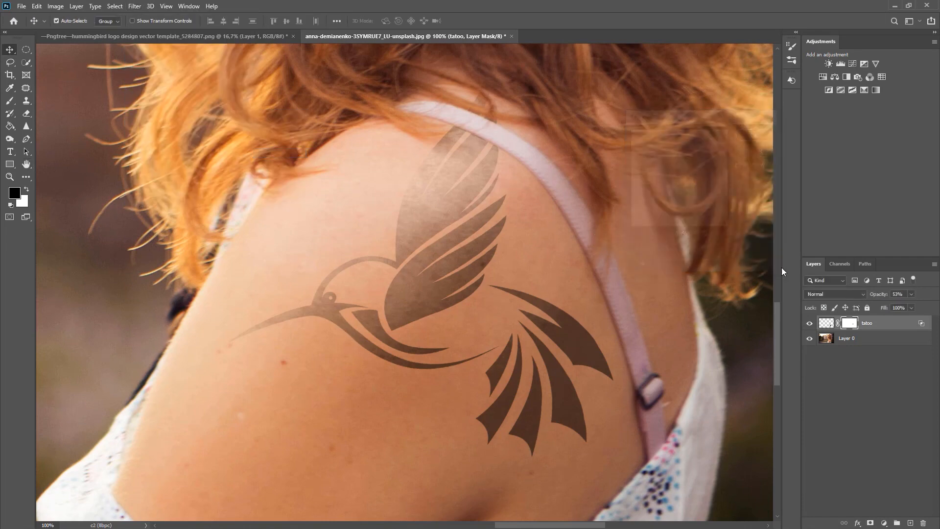
Step: Apply a Gaussian Blur with a 1,3 pixel radius to the artwork of the tatoo layer, not its mask
left_click(824, 324)
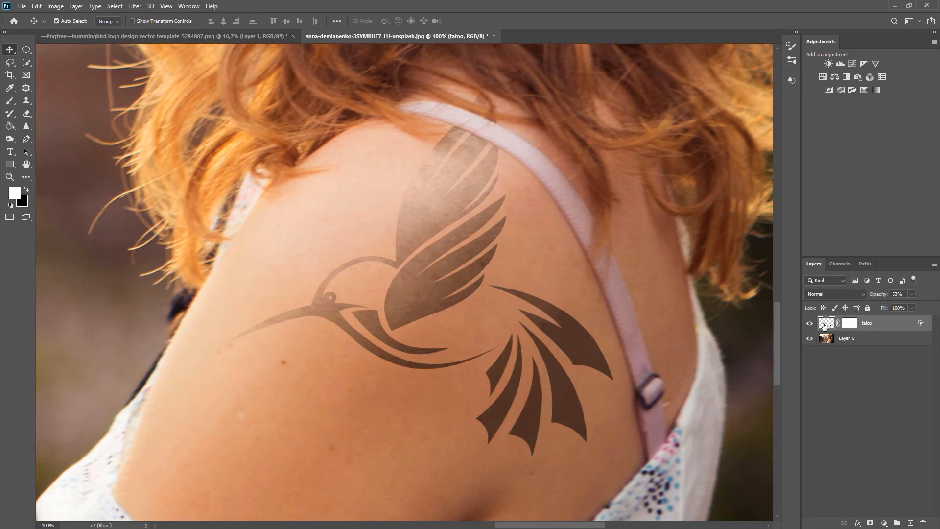
left_click(128, 6)
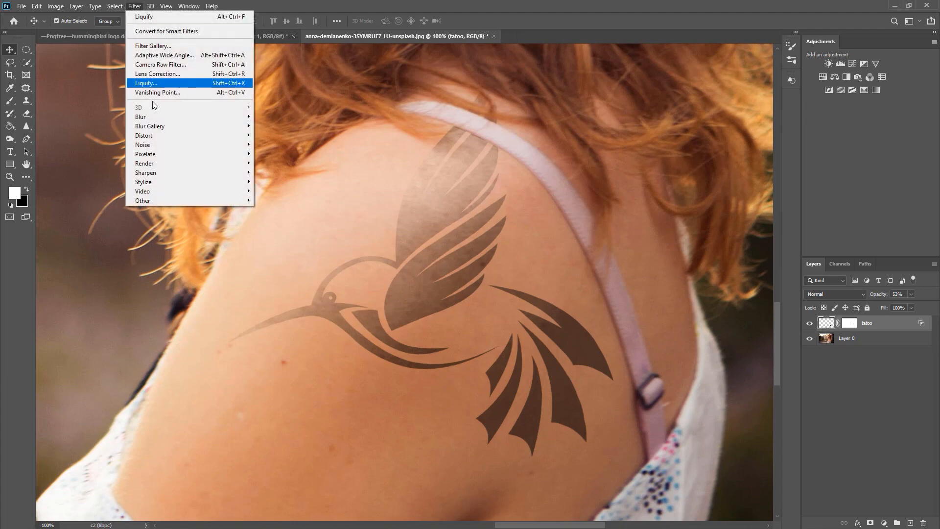
mouse_move(152, 115)
left_click(264, 156)
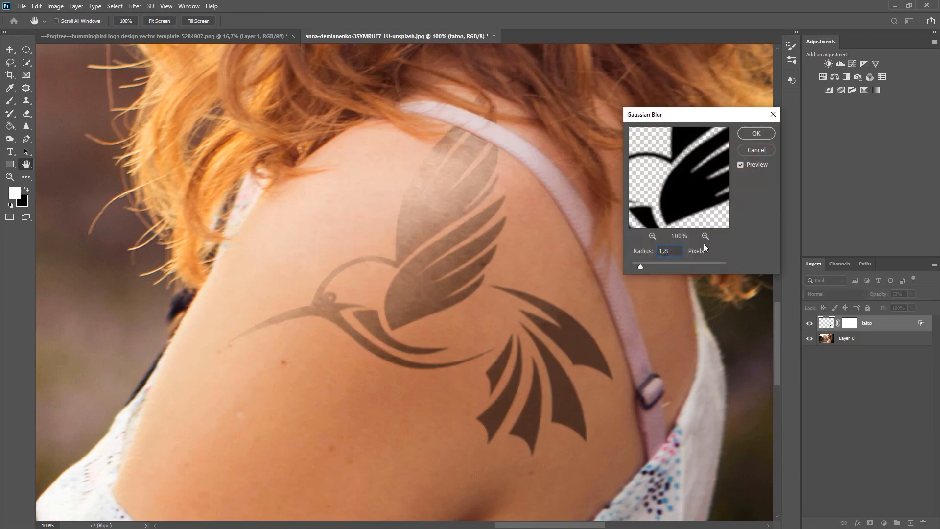
key("shift+Down")
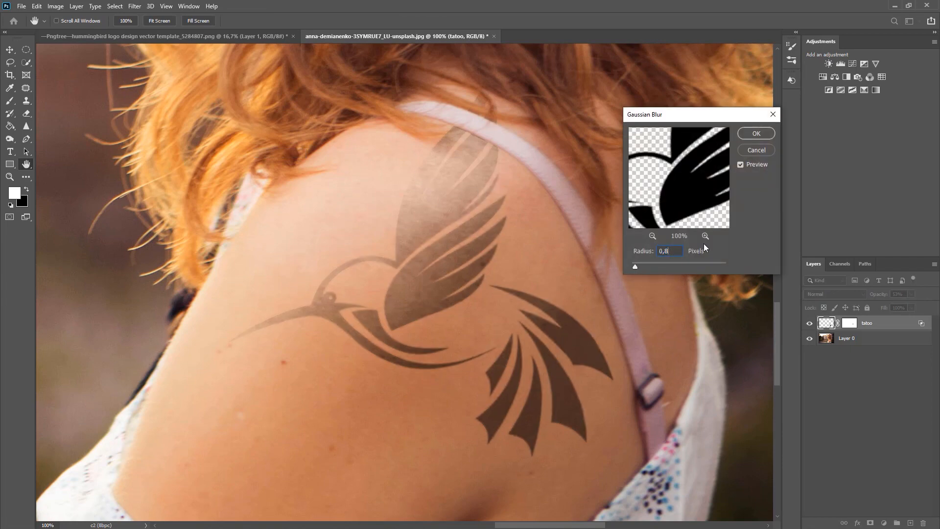
key("shift+Up")
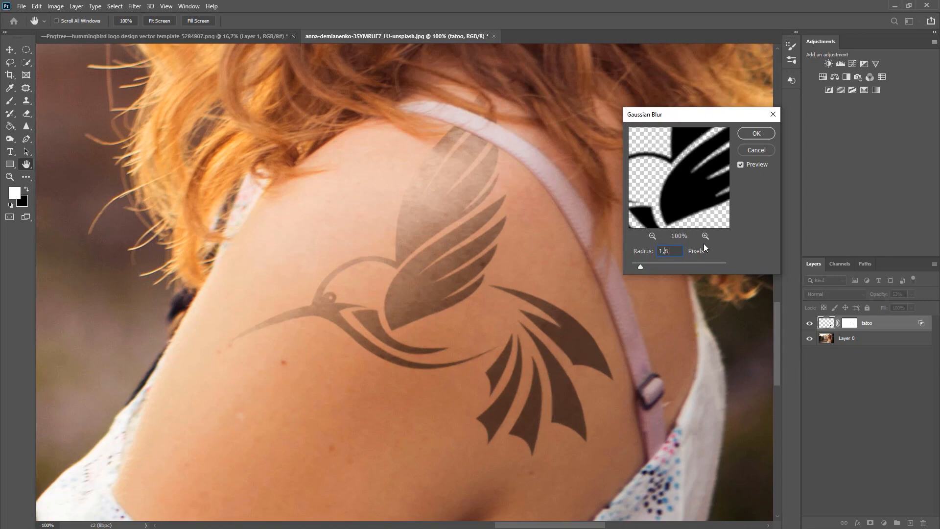
type("1,5")
key("BackSpace")
type("3")
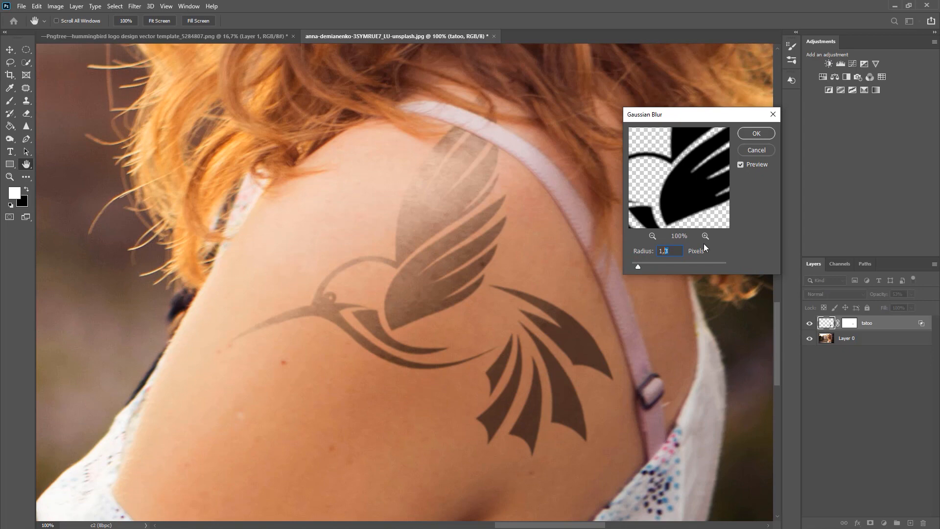
key("Return")
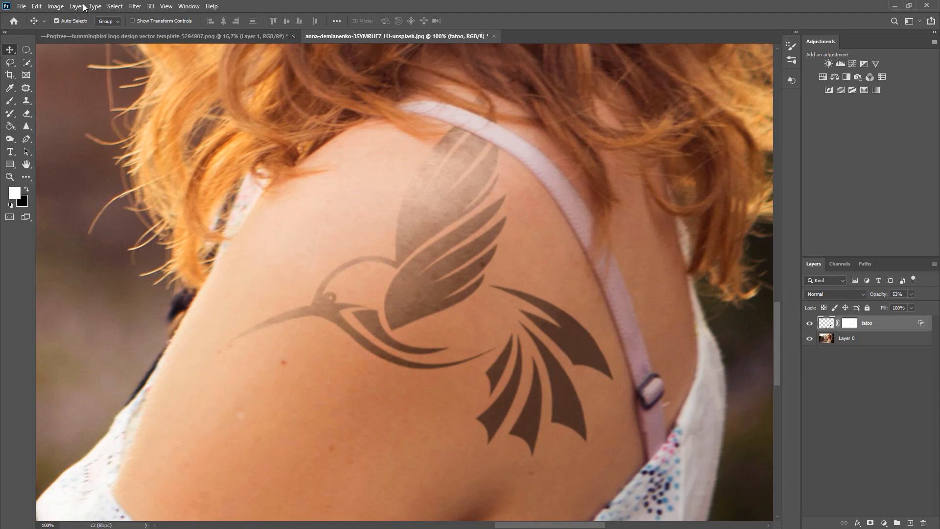
Step: Add 8% monochromatic noise with Gaussian distribution to the tatoo layer's artwork
left_click(134, 6)
mouse_move(188, 147)
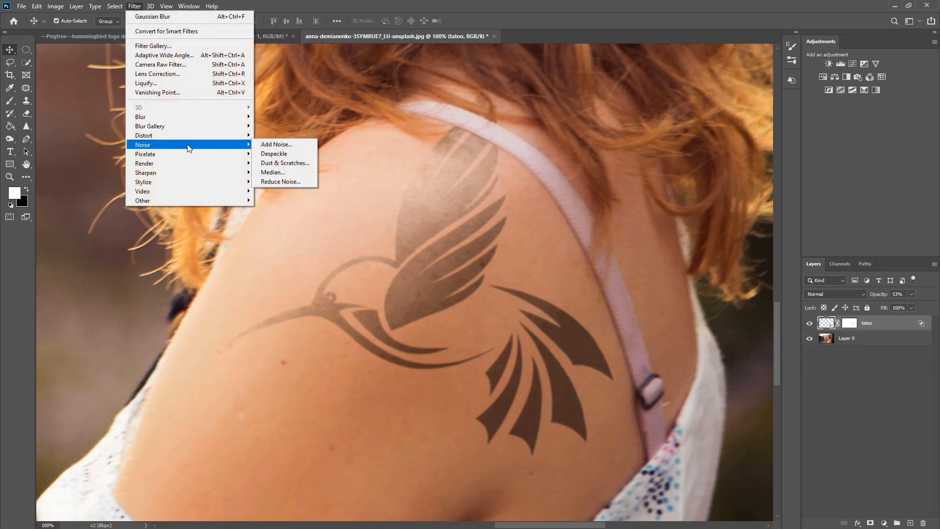
left_click(275, 144)
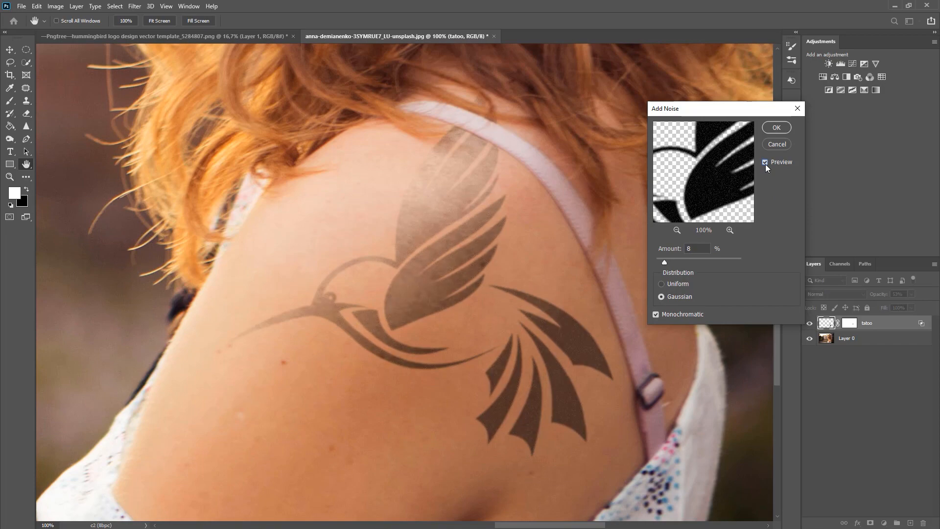
key("v")
left_click(786, 131)
key("ctrl+minus")
key("ctrl+minus")
key("ctrl+minus")
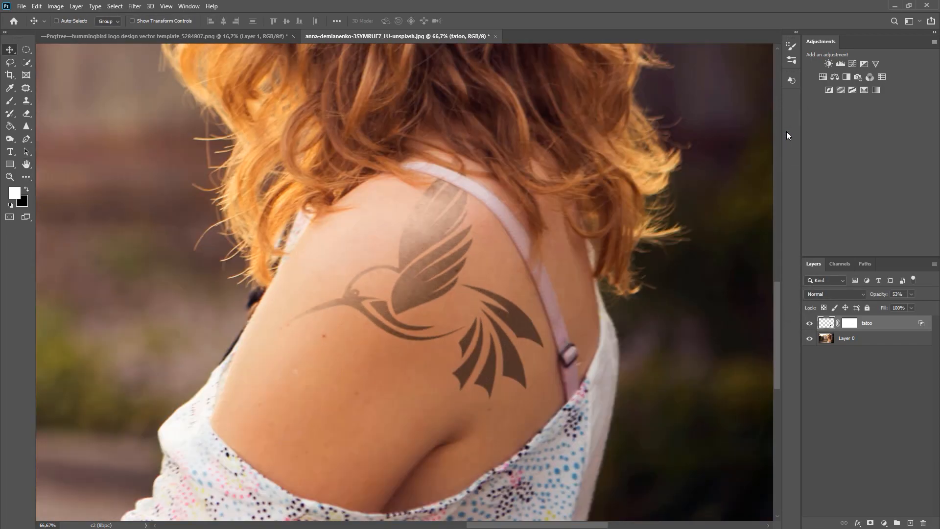
key("ctrl+minus")
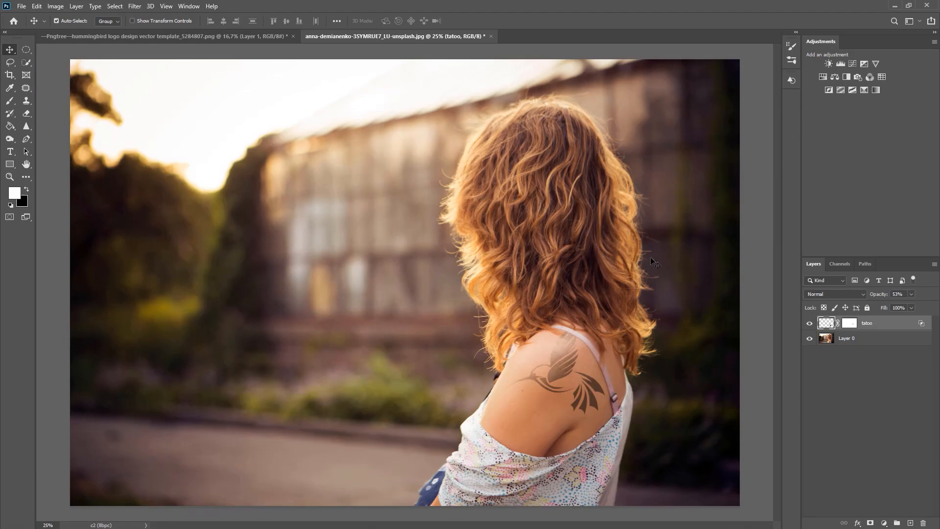